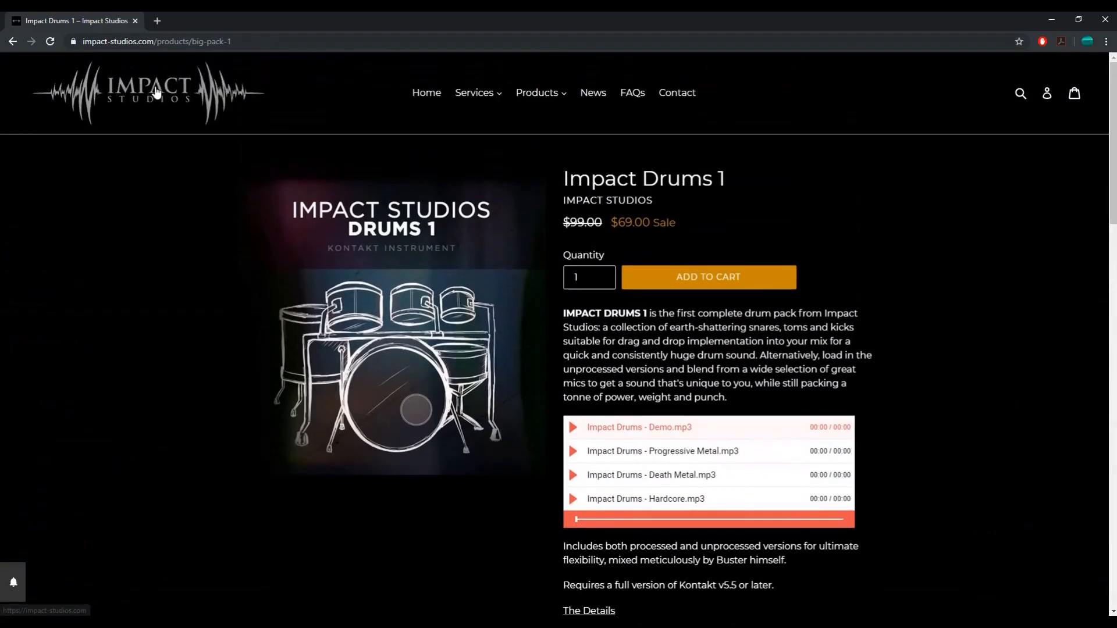
Open the Impact Studios home page
click(157, 93)
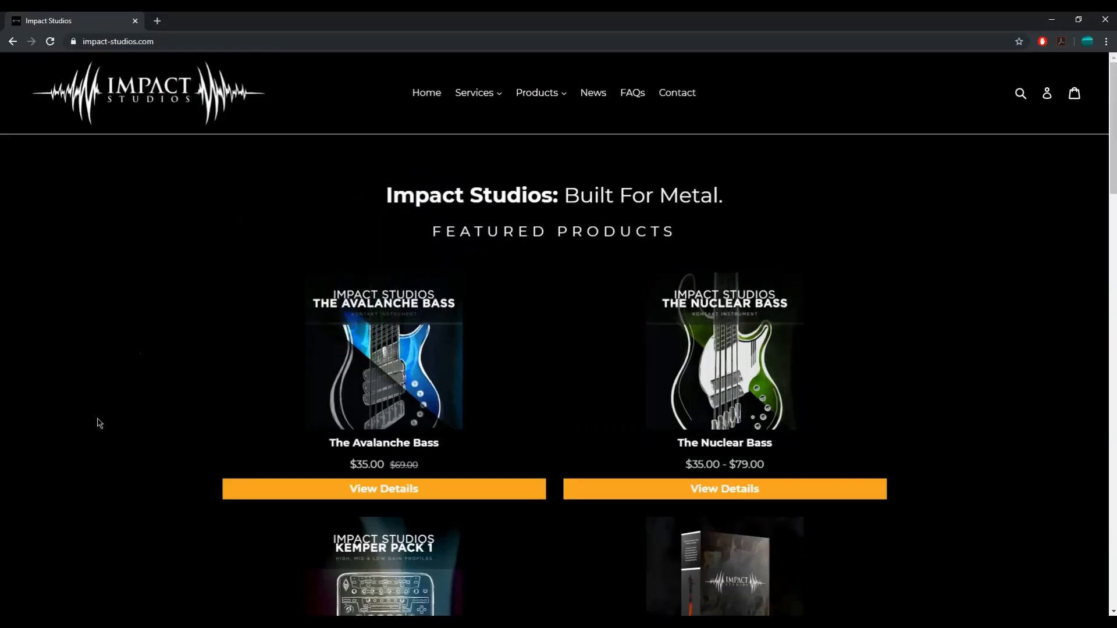
Locate Impact Studios_Impact Drums 1_v1.1.zip in the downloads folder, and open the extracted pack's inner folder on the D: drive
mouse_move(100, 623)
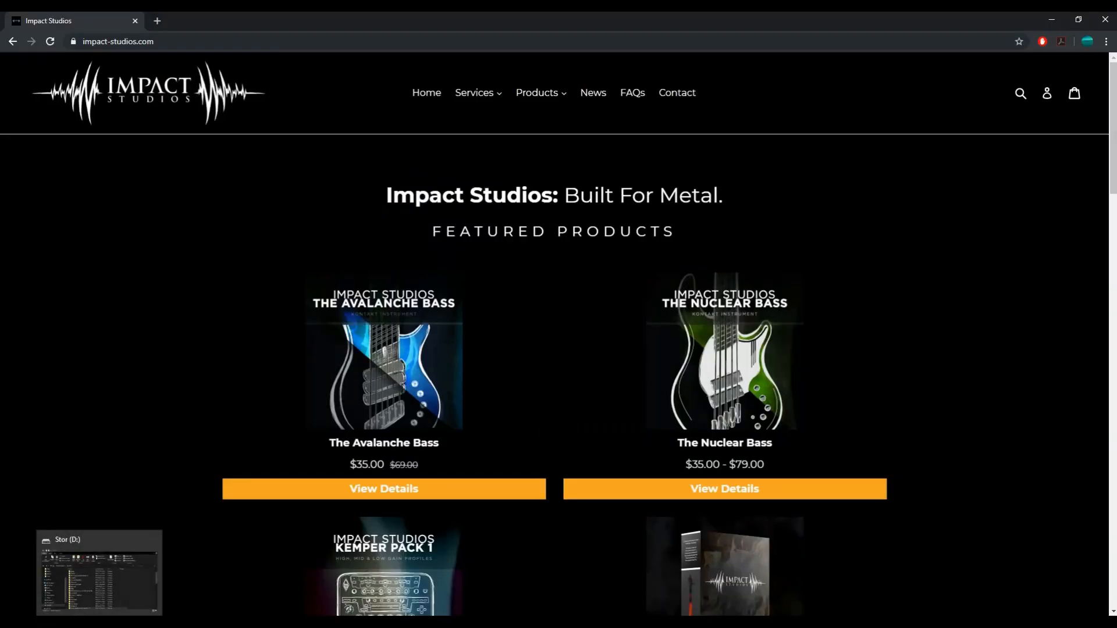
click(99, 573)
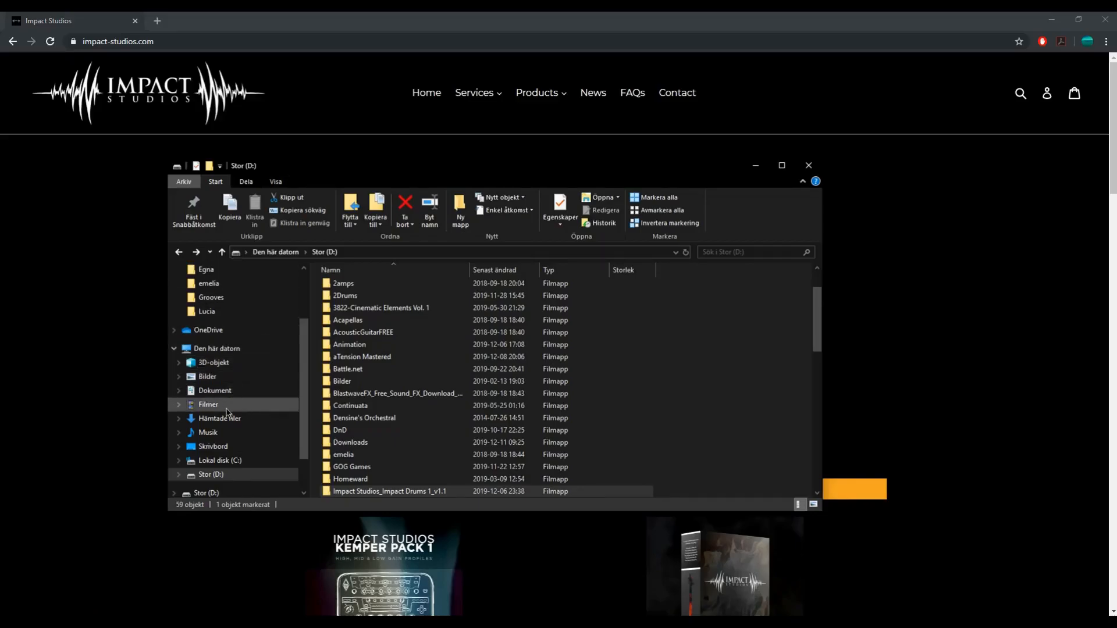
click(224, 421)
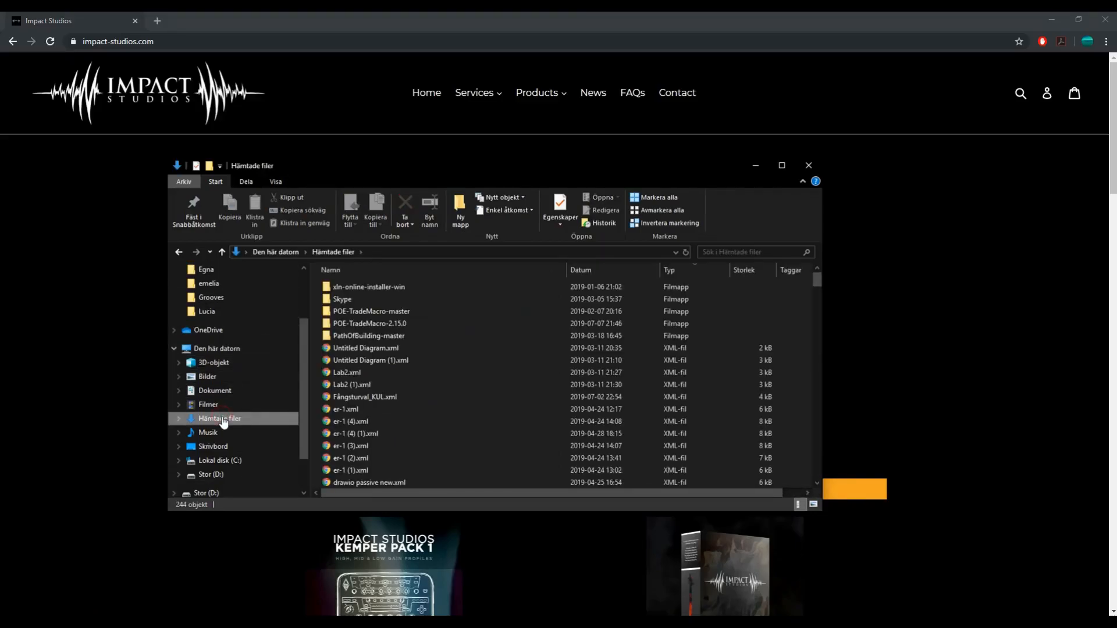
click(393, 349)
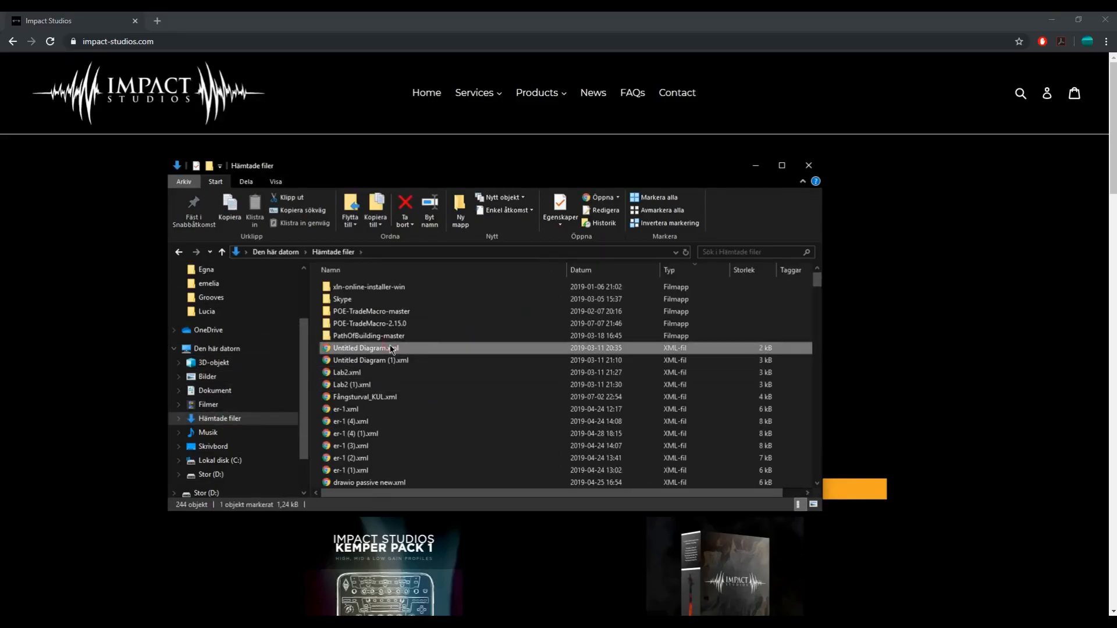
key(i)
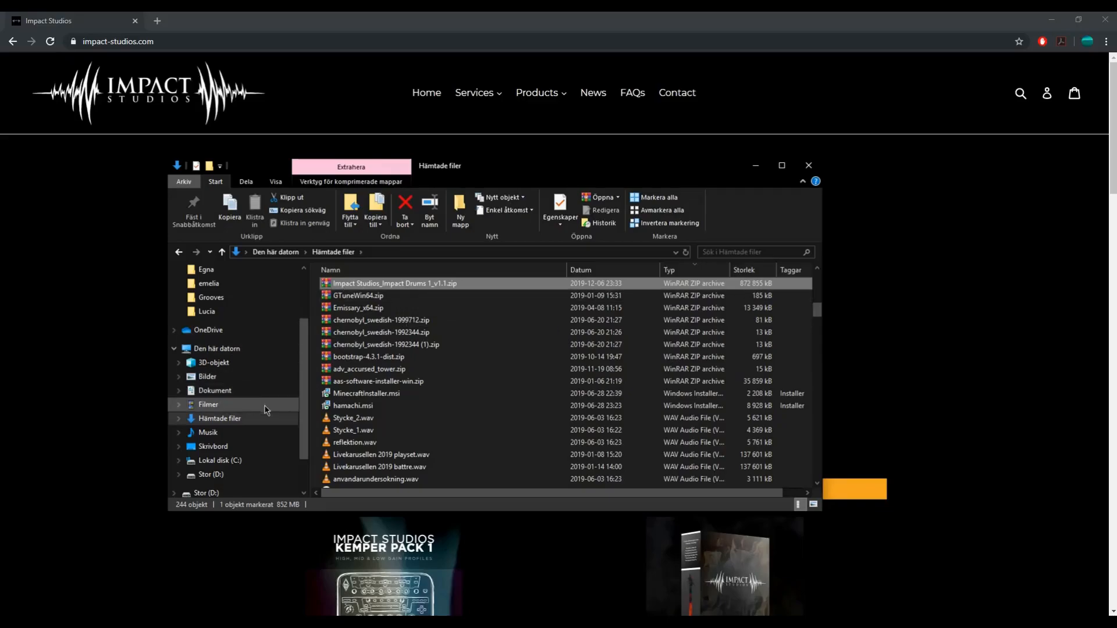
click(219, 475)
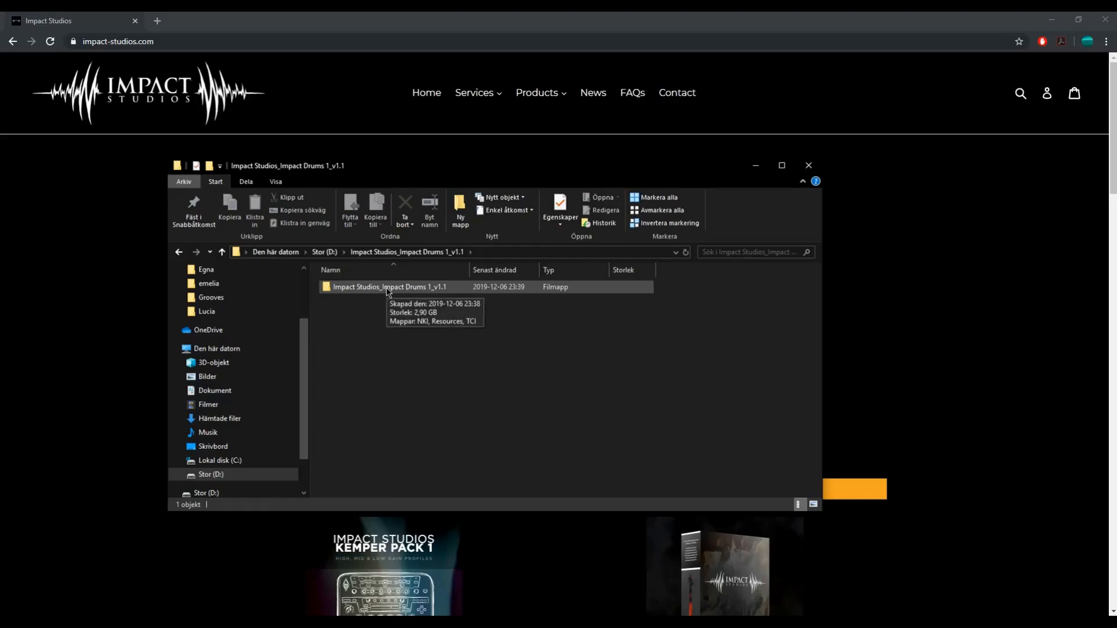
click(387, 288)
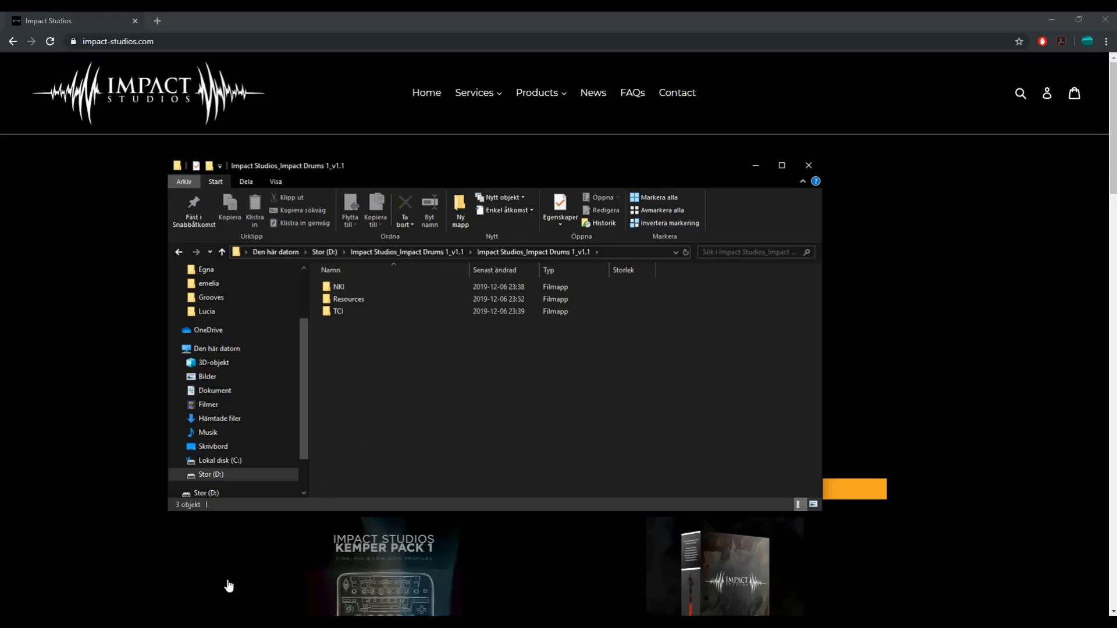
Switch to FL Studio, clear the mixer out of the way and replace the Sampler channel with FPC
mouse_move(185, 625)
click(185, 573)
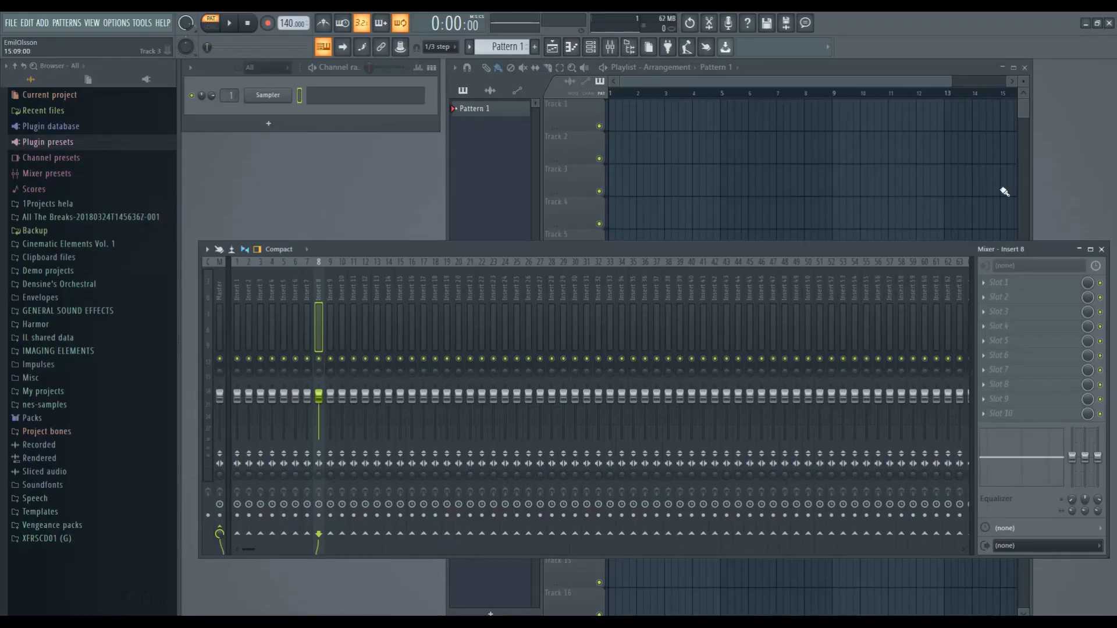
click(1102, 248)
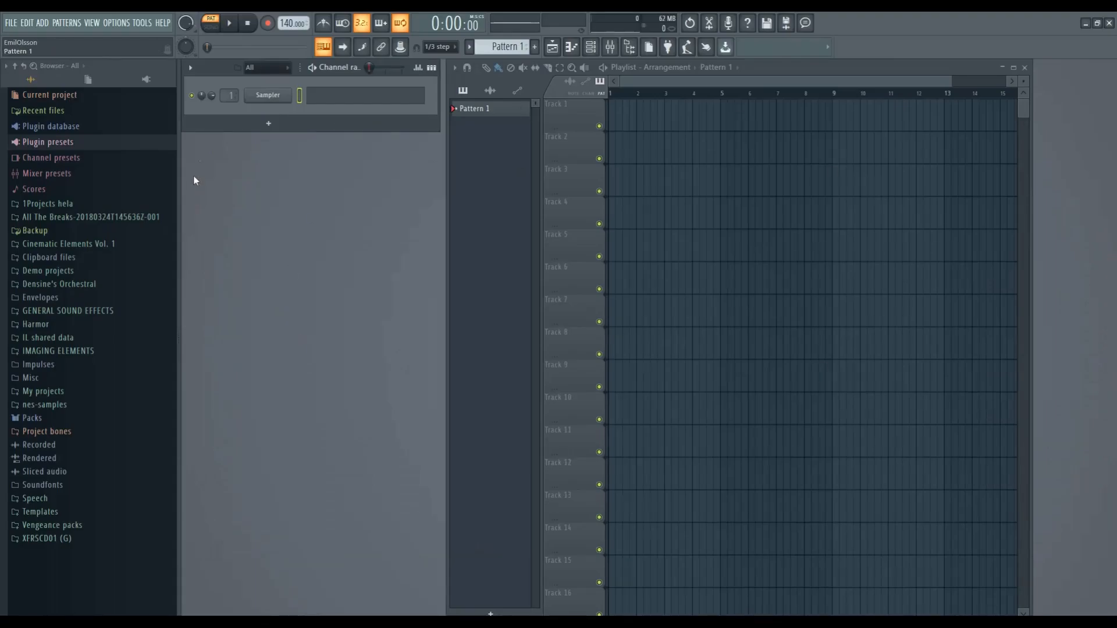
right_click(268, 98)
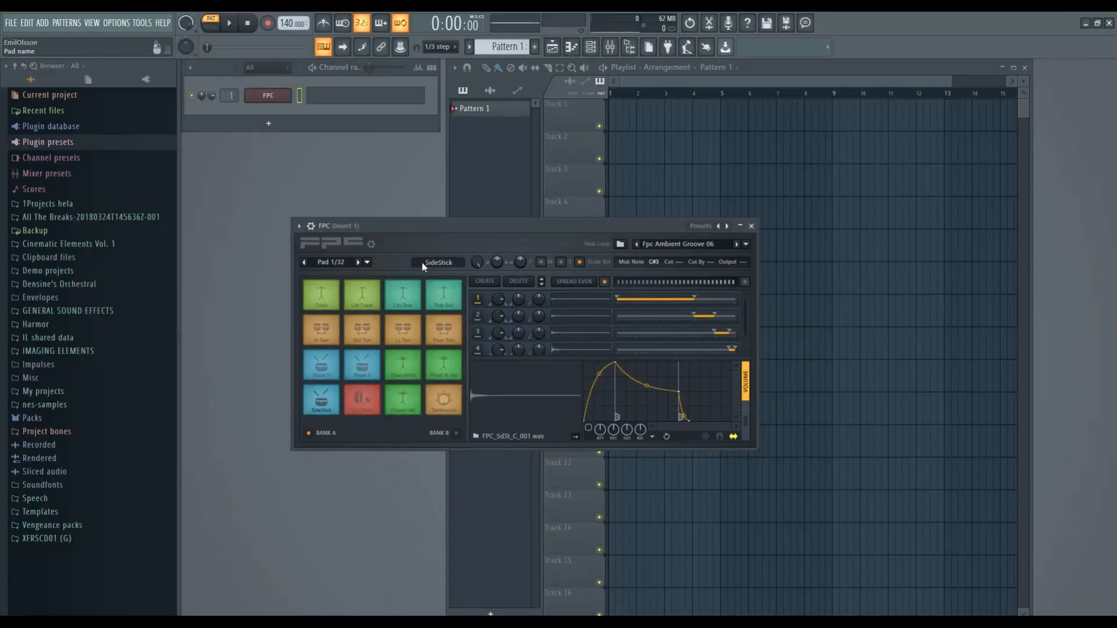
Audition FPC's Kick Drum and Snare 2 pads
click(364, 407)
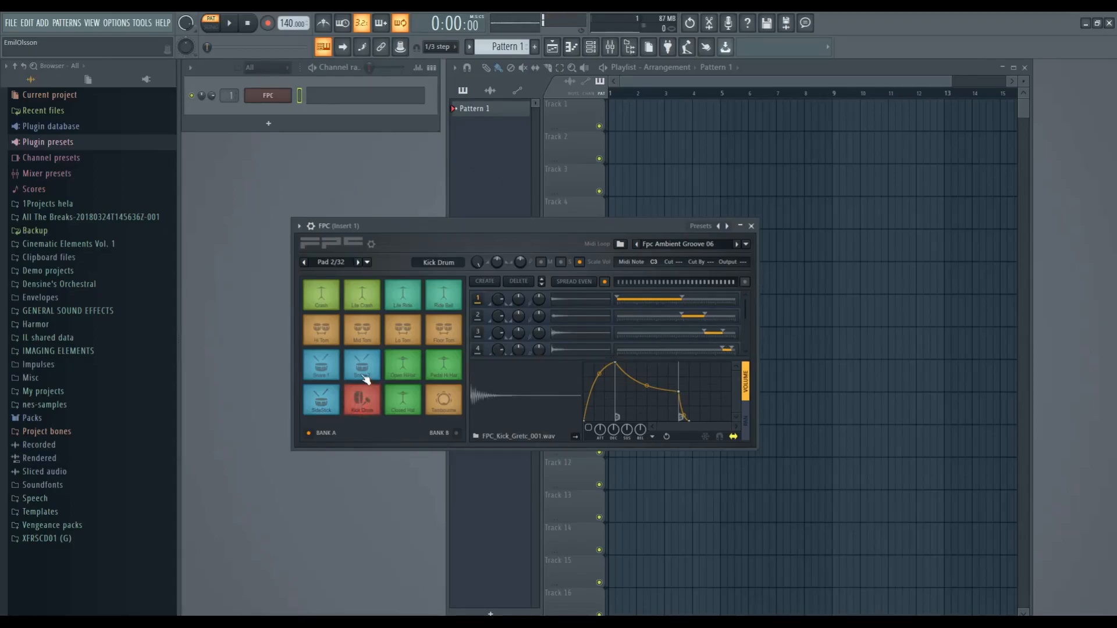
click(364, 377)
click(365, 378)
click(367, 379)
click(370, 382)
click(370, 382)
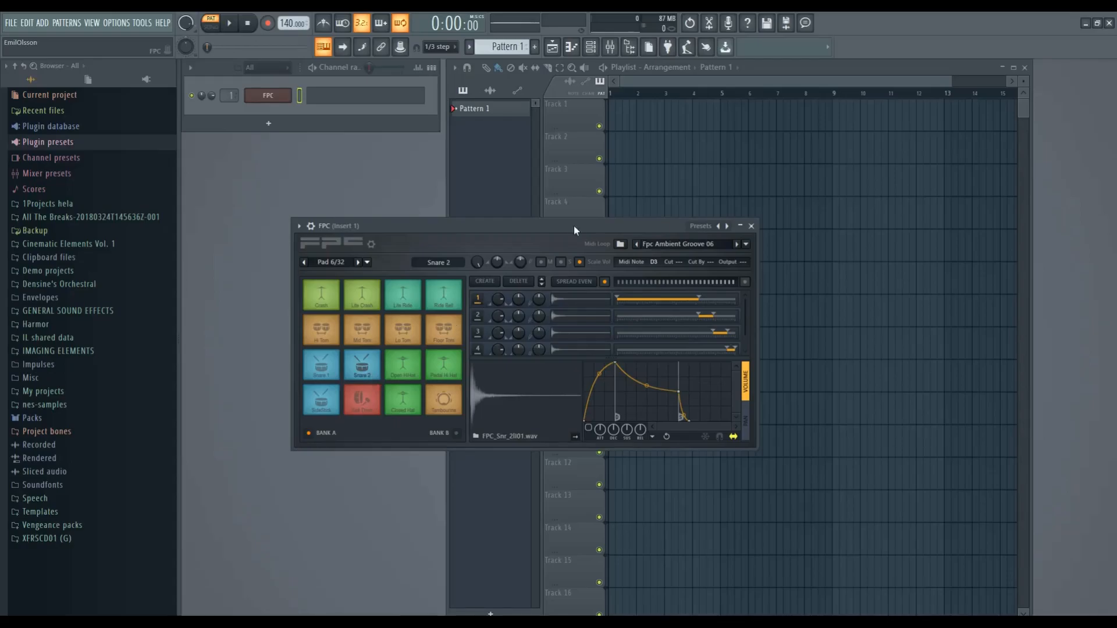
Load FPC's Empty preset and try a couple of its blank pads
right_click(727, 227)
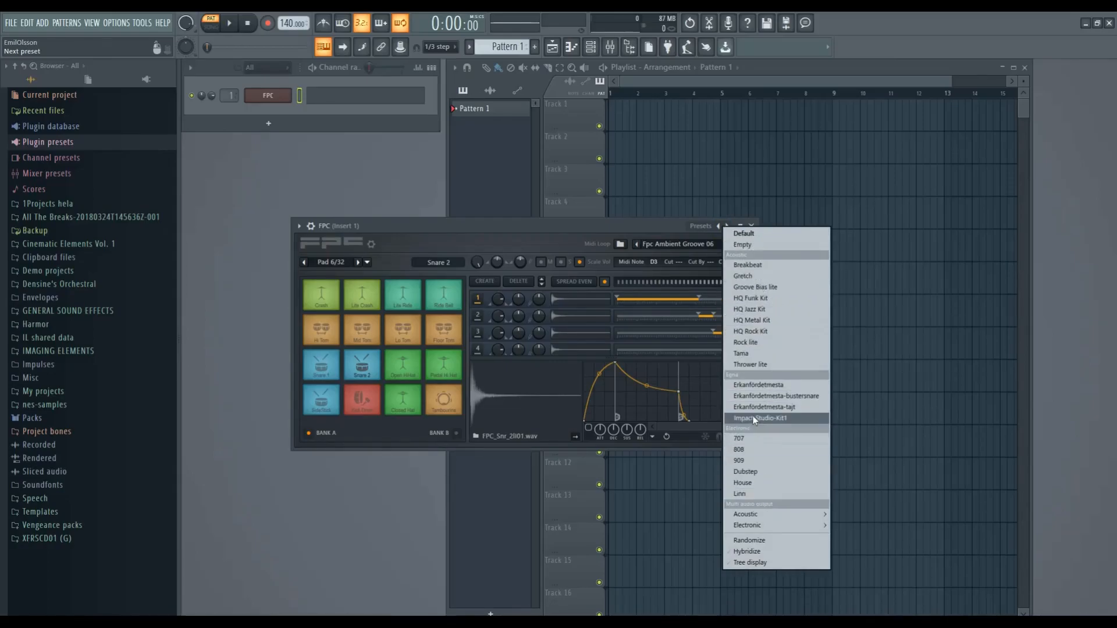
click(743, 246)
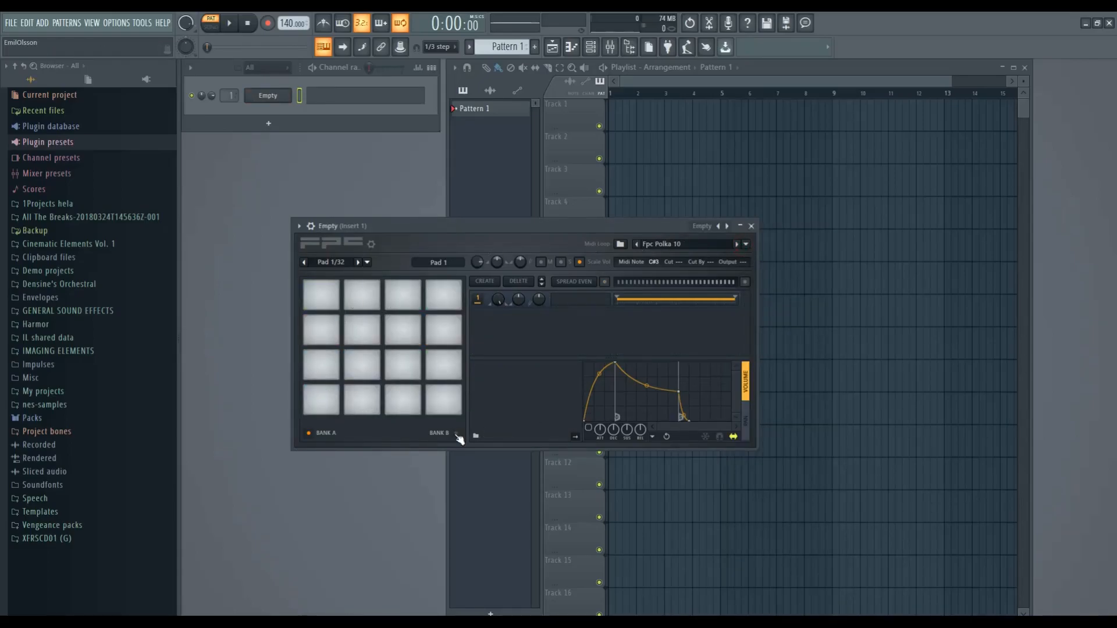
click(368, 405)
click(403, 400)
Load FPC's Default preset and delete the sample layers from the bottom row of pads, starting with SideStick
right_click(727, 226)
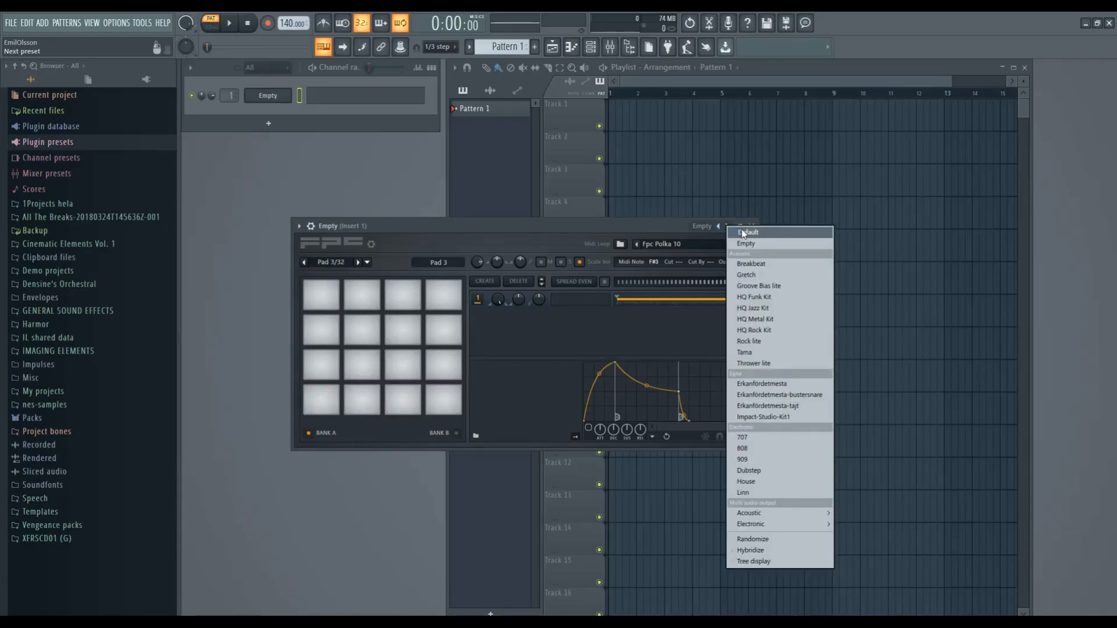
click(741, 232)
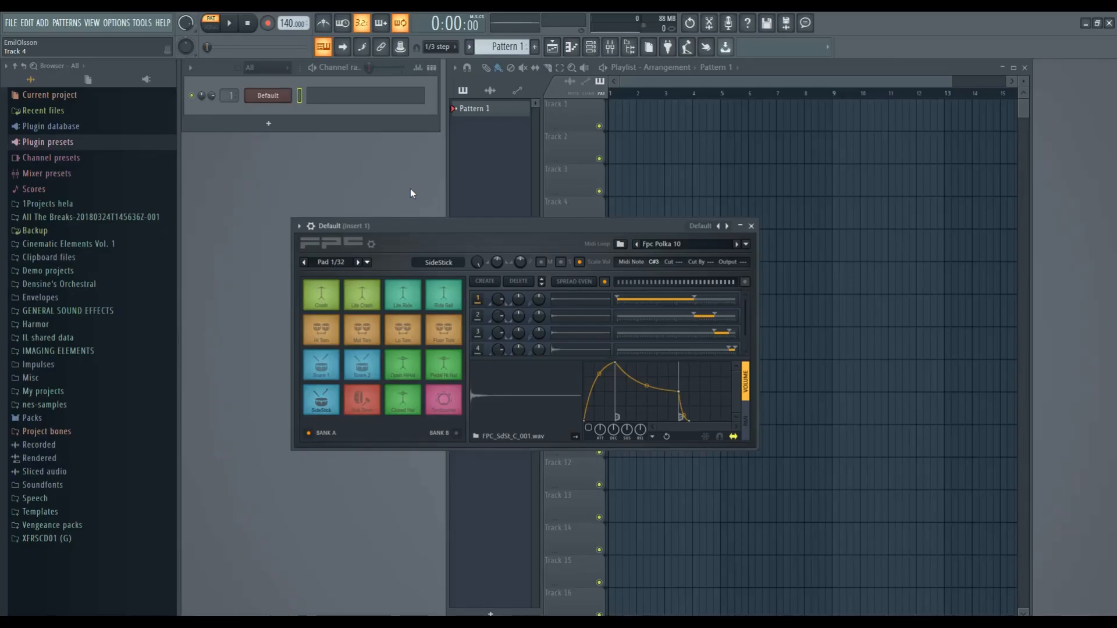
click(323, 399)
click(530, 282)
click(531, 282)
click(530, 282)
click(362, 399)
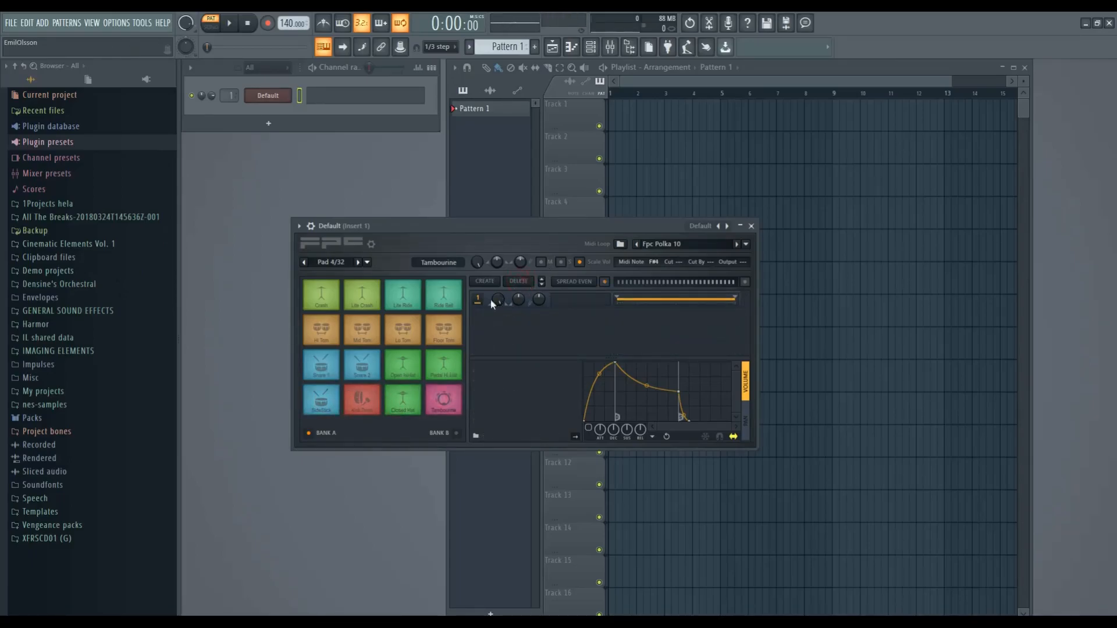
Delete the sample layers from the remaining snare, hi-hat, tom, crash and ride pads
click(403, 360)
click(371, 342)
click(529, 282)
click(326, 333)
click(529, 282)
click(407, 299)
click(453, 300)
click(529, 283)
click(406, 299)
click(530, 282)
click(365, 299)
double_click(522, 283)
click(327, 300)
double_click(526, 283)
Check the ride, tom, snare, hi-hat, kick and tambourine pads for leftover samples
click(410, 297)
click(327, 333)
click(363, 334)
click(404, 332)
click(322, 366)
click(447, 368)
click(363, 400)
click(445, 401)
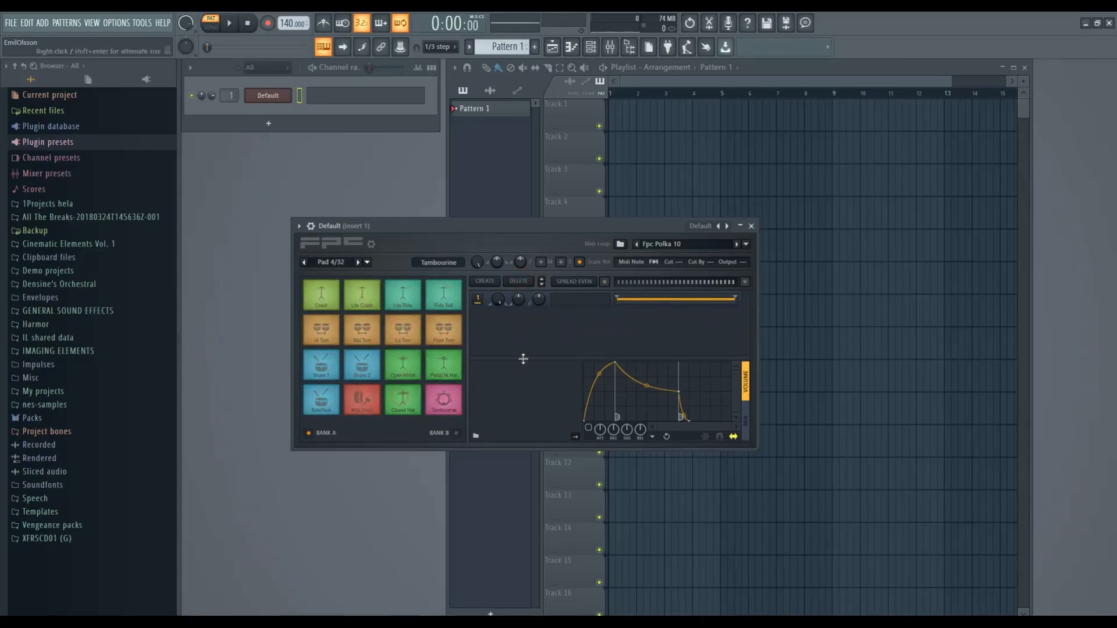
Switch to File Explorer and open Resources > Samples > Processed > Kick, 16x20 Pearl Reference Pure in the drum pack
mouse_move(99, 619)
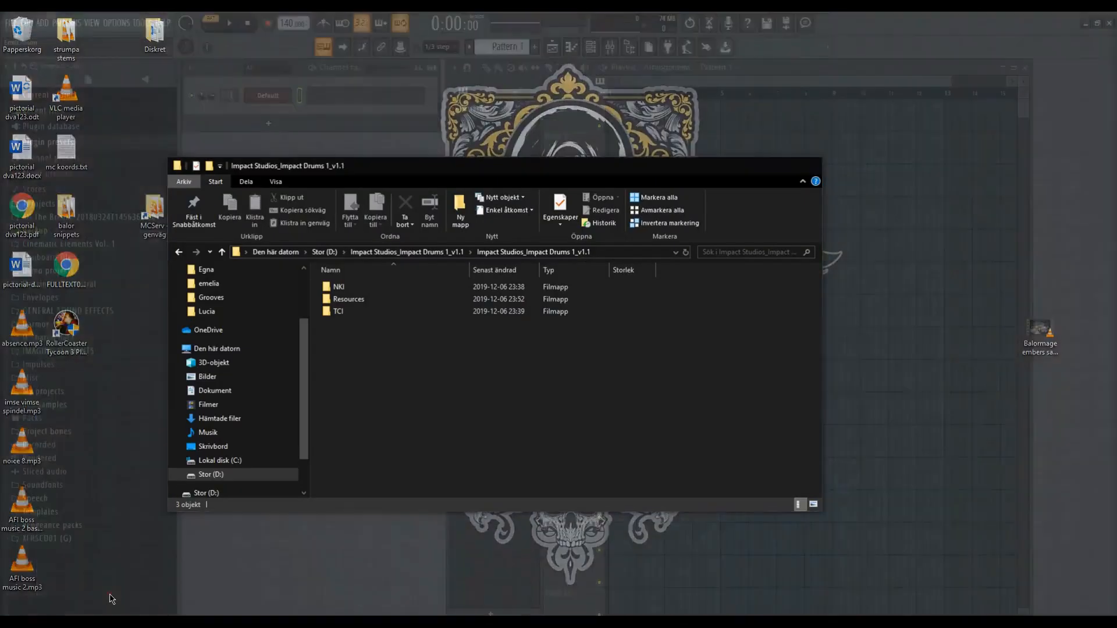
click(112, 599)
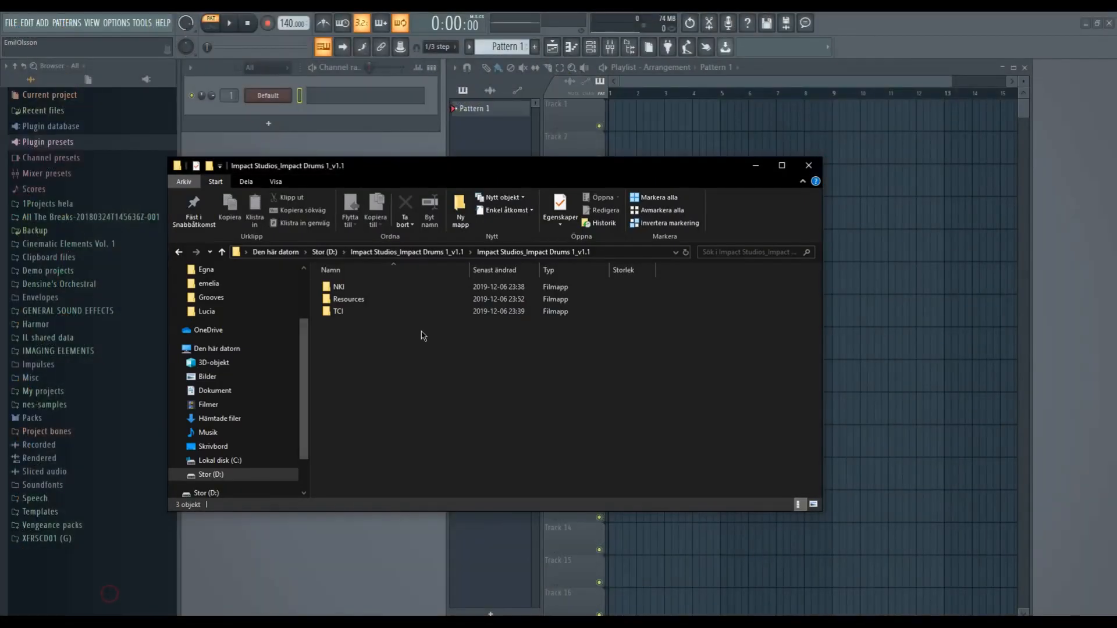
double_click(350, 302)
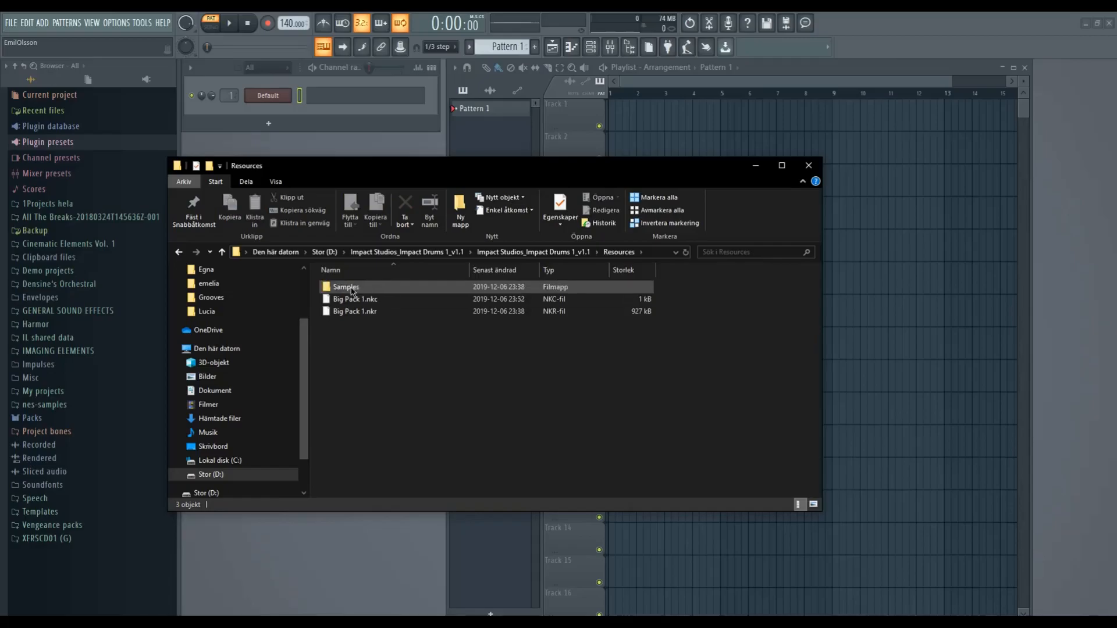
double_click(352, 288)
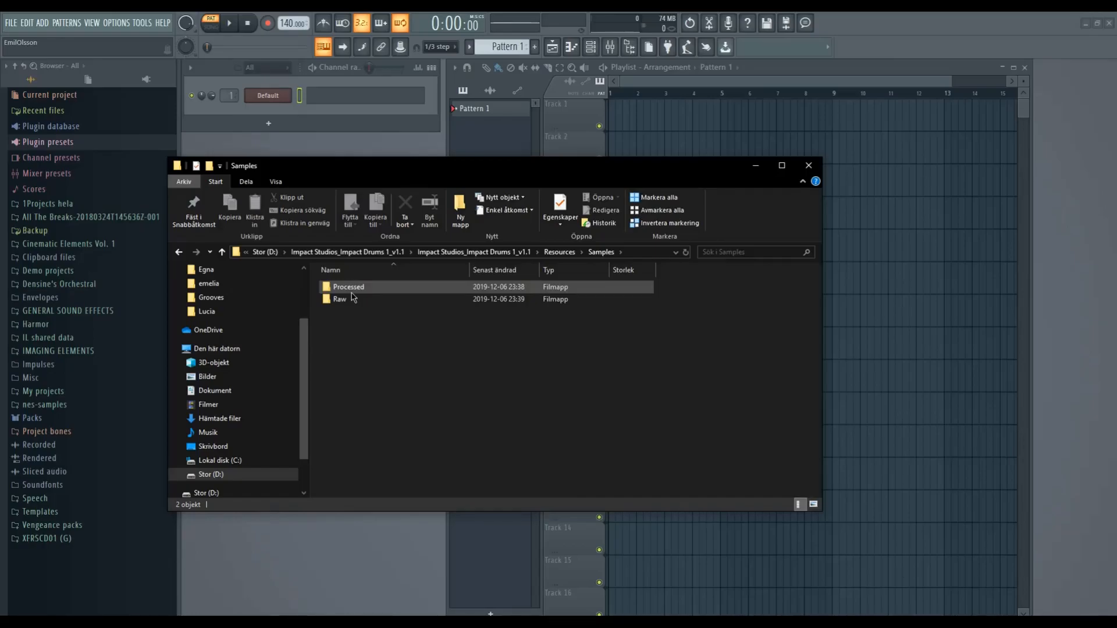
key(Return)
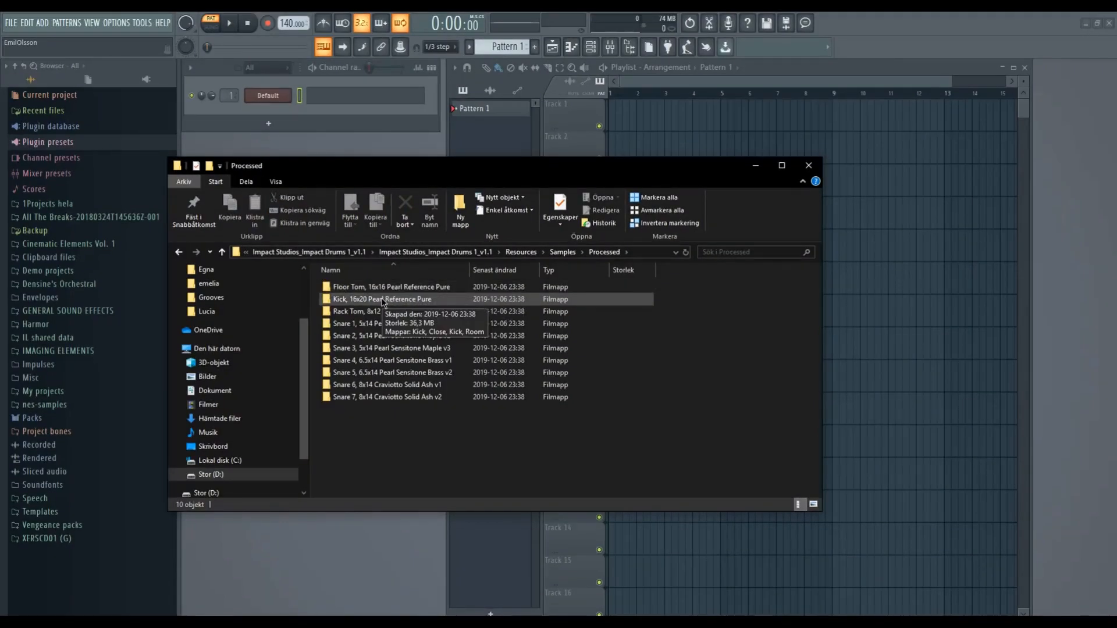
double_click(383, 299)
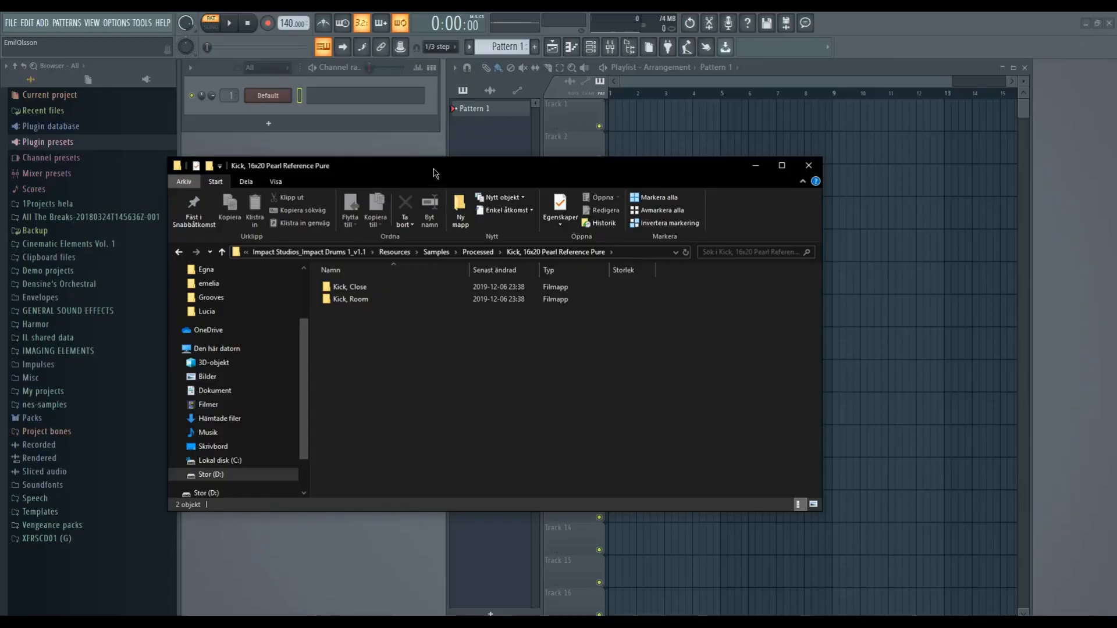
Move the folder window beside the FPC pads and open the Kick, Close folder
drag(431, 174, 729, 157)
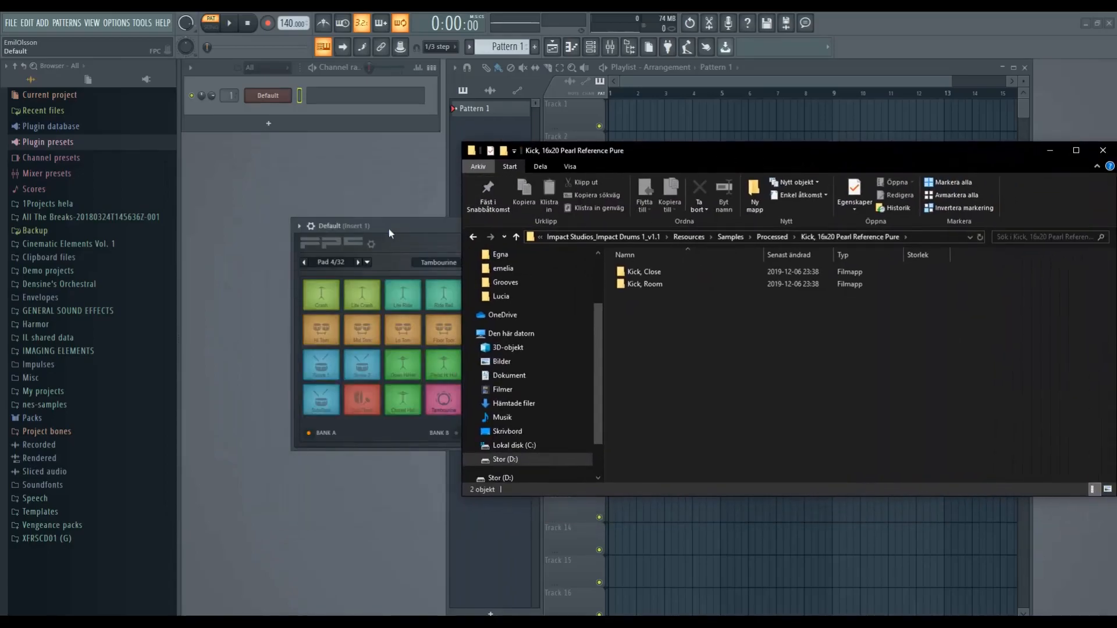
double_click(658, 276)
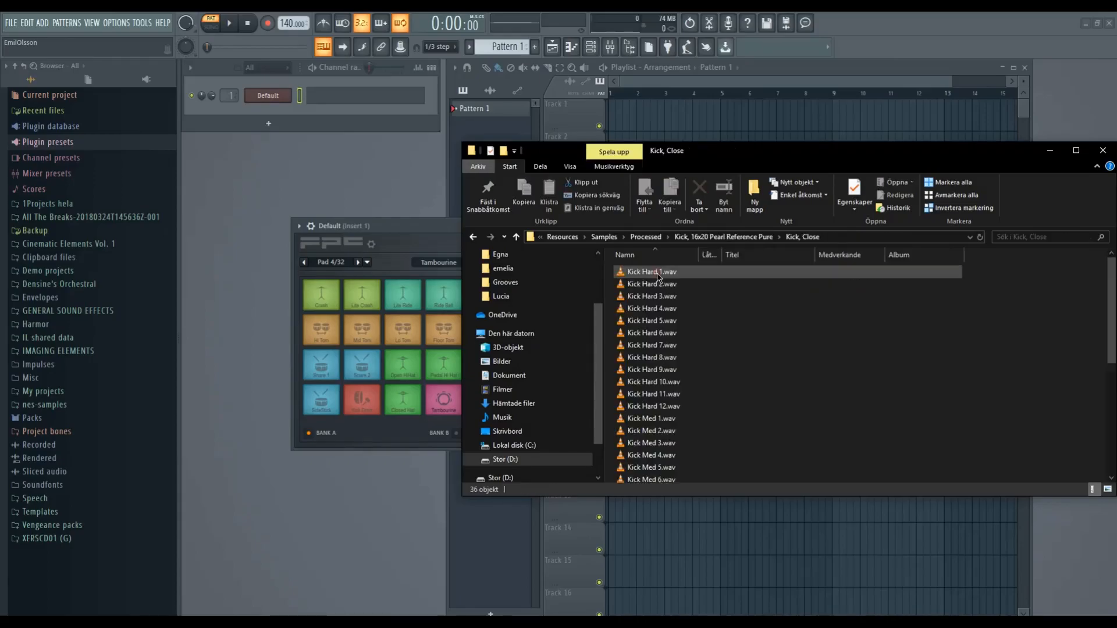
drag(726, 159, 757, 154)
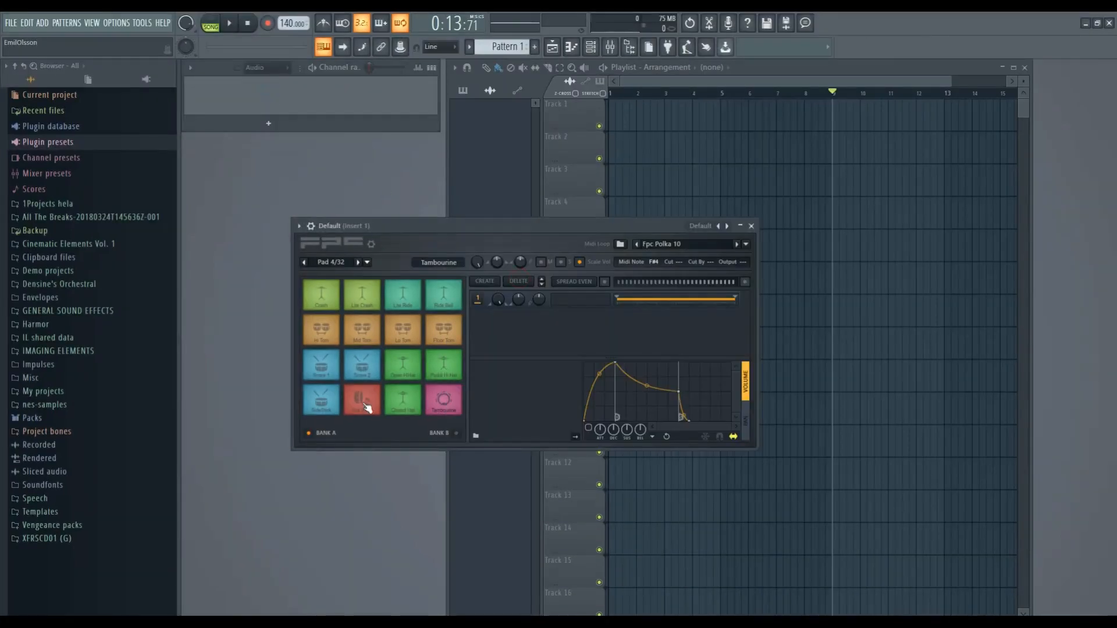
Load Kick Soft 1 to 12 from the Kick, Close folder as layers on FPC's Kick Drum pad
click(362, 400)
click(49, 586)
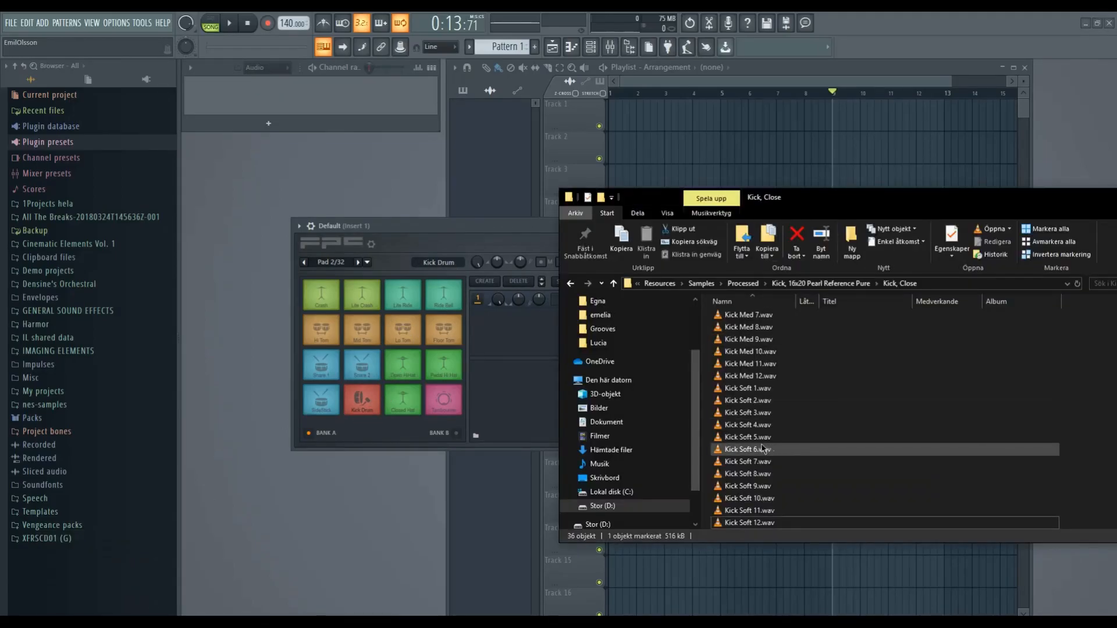
scroll(778, 423, up, 6)
scroll(779, 423, down, 6)
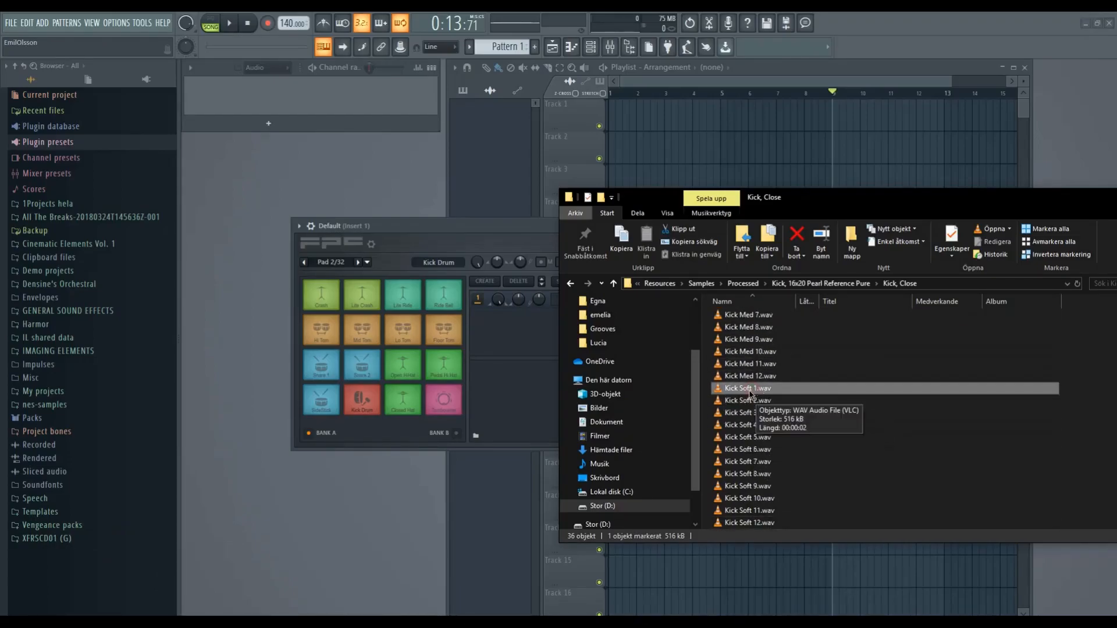
drag(750, 390, 524, 351)
drag(747, 412, 537, 345)
drag(748, 425, 548, 353)
drag(747, 436, 524, 349)
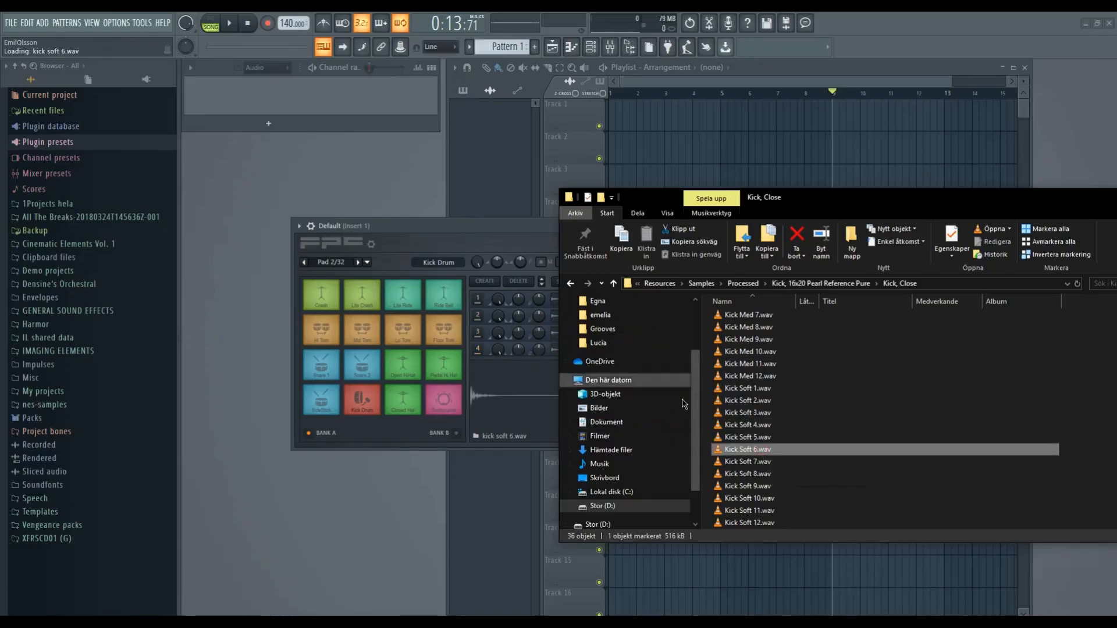
drag(747, 461, 524, 350)
drag(756, 472, 523, 331)
drag(751, 486, 540, 342)
drag(750, 498, 523, 349)
drag(757, 510, 524, 349)
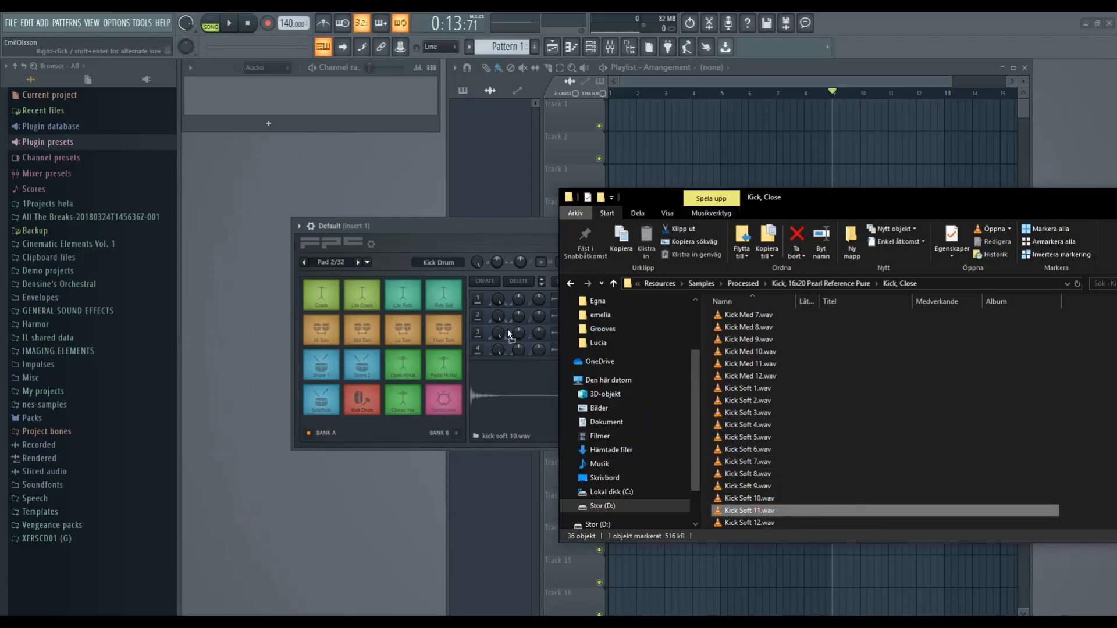
drag(751, 522, 508, 334)
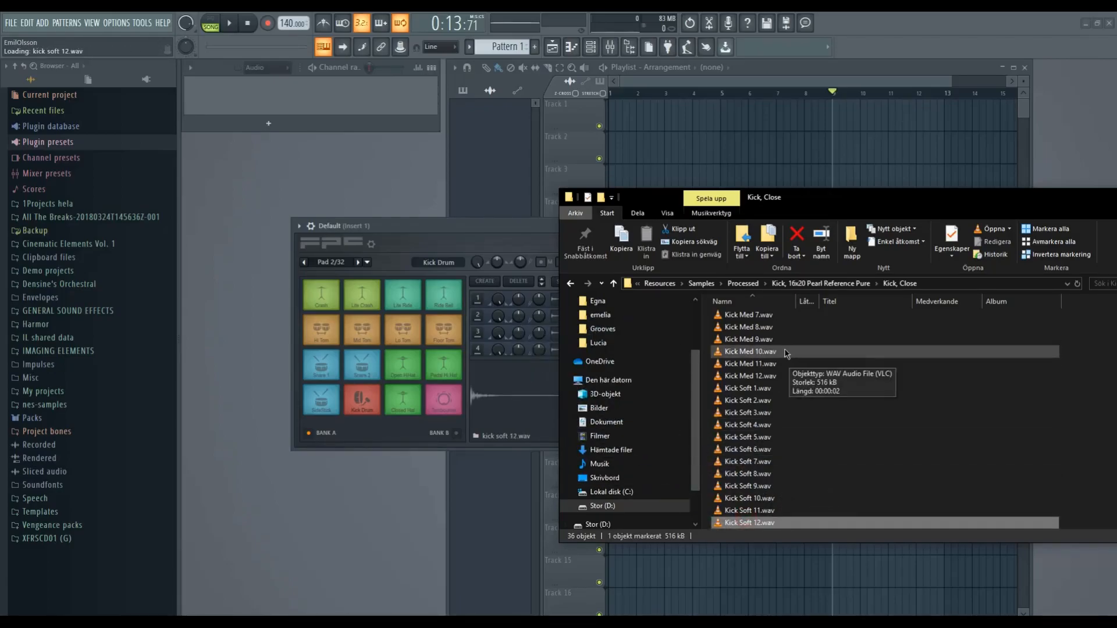
Add the Kick Med 1 to 12 samples as layers on the Kick Drum pad
scroll(762, 357, up, 3)
drag(759, 353, 515, 343)
drag(744, 377, 515, 343)
drag(745, 389, 515, 343)
drag(742, 402, 517, 330)
drag(747, 425, 516, 332)
drag(742, 438, 516, 332)
drag(753, 462, 516, 332)
drag(750, 487, 516, 332)
Add the Kick Hard 1 to 12 samples as layers on the Kick Drum pad and return to FPC
scroll(756, 414, up, 4)
drag(749, 318, 516, 332)
drag(749, 343, 516, 332)
drag(749, 355, 515, 332)
drag(748, 379, 516, 329)
drag(761, 401, 515, 326)
drag(744, 428, 517, 331)
drag(747, 439, 516, 332)
drag(749, 452, 505, 333)
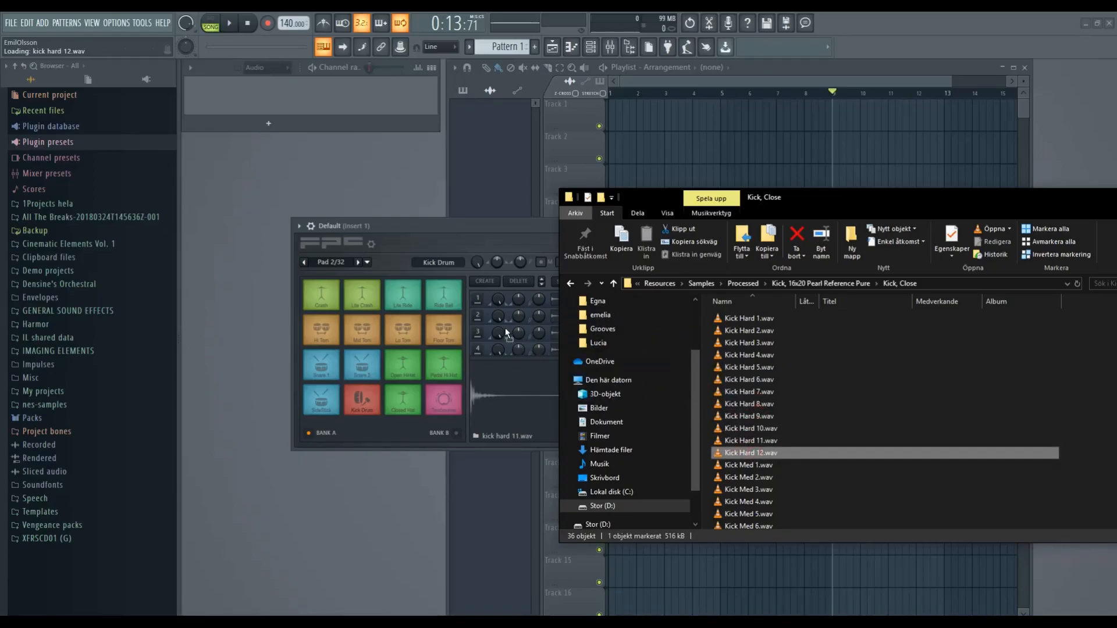
click(479, 226)
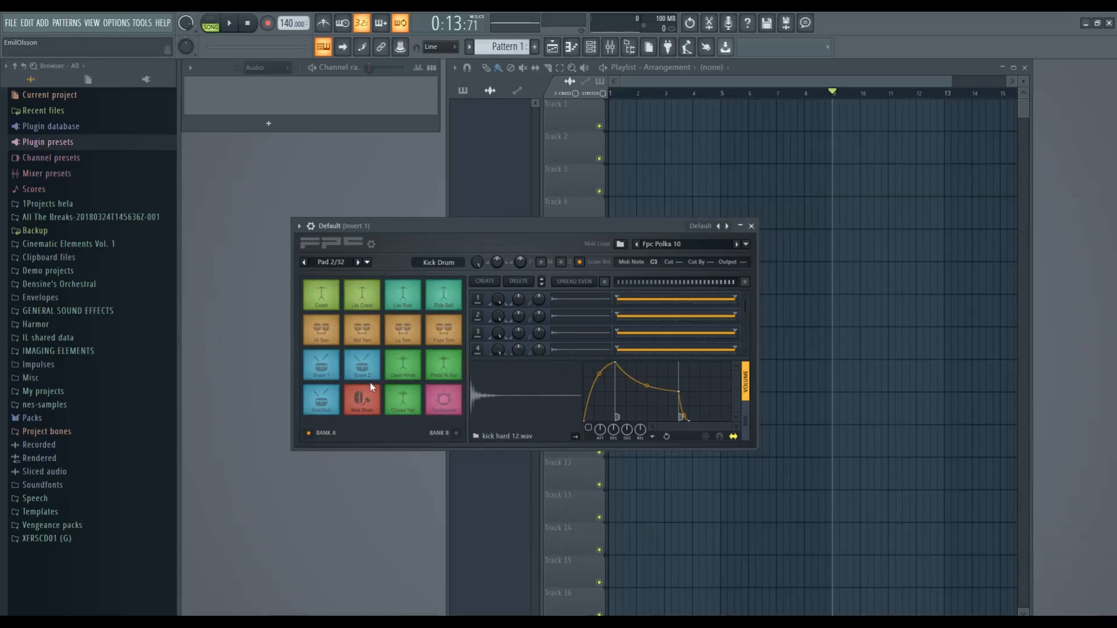
Move the FPC window up and extend its height to show more of the Kick Drum pad's layers
click(364, 408)
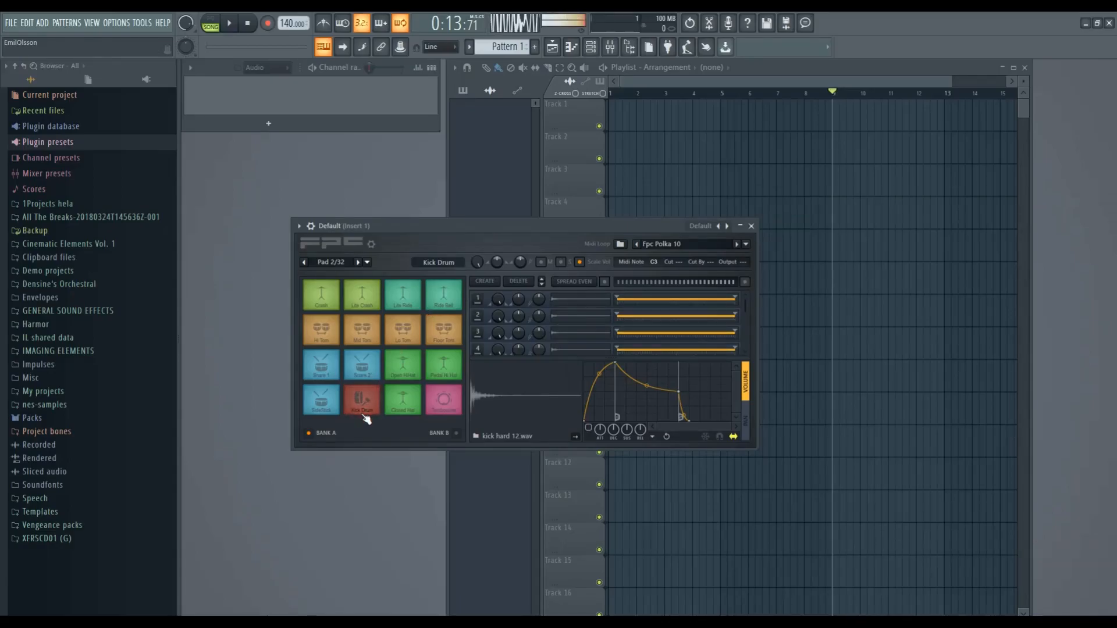
drag(744, 299, 742, 325)
scroll(620, 324, up, 12)
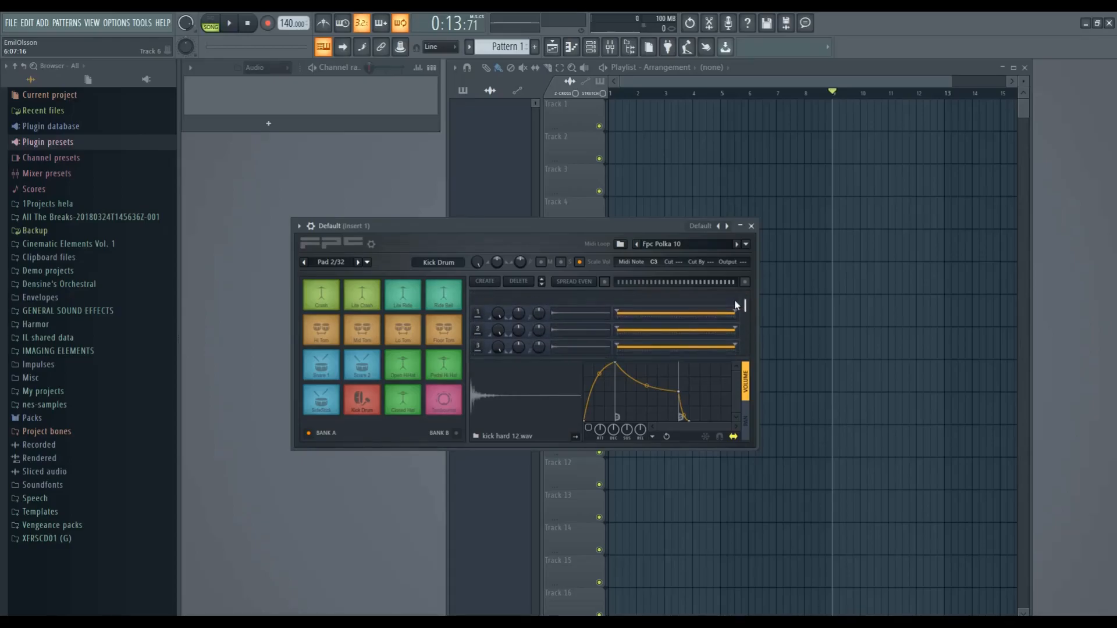
drag(617, 220, 612, 111)
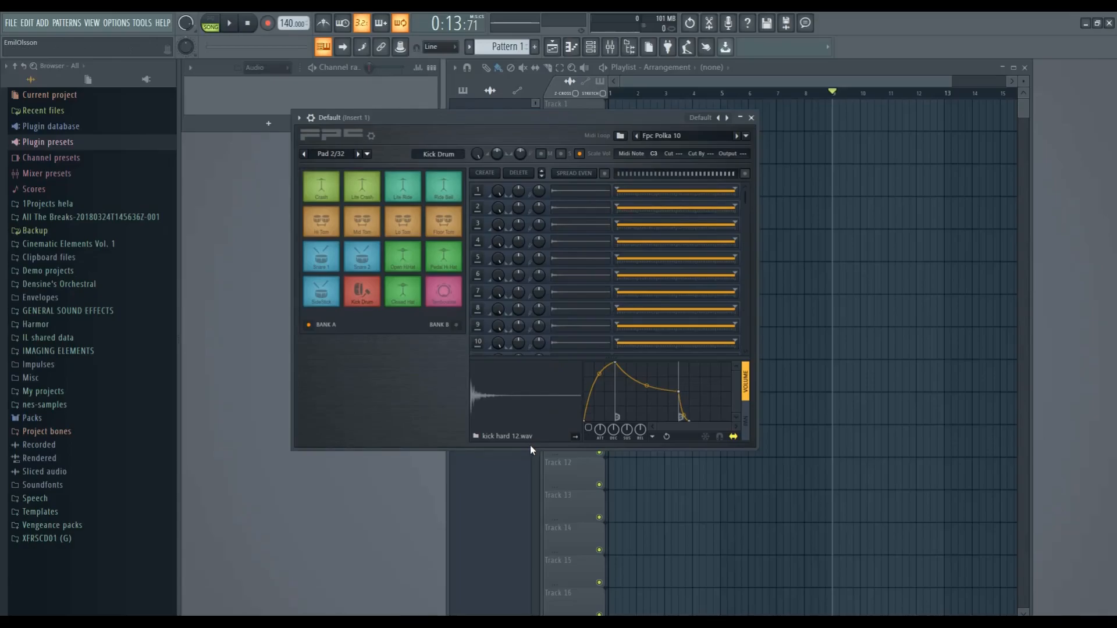
drag(528, 448, 527, 565)
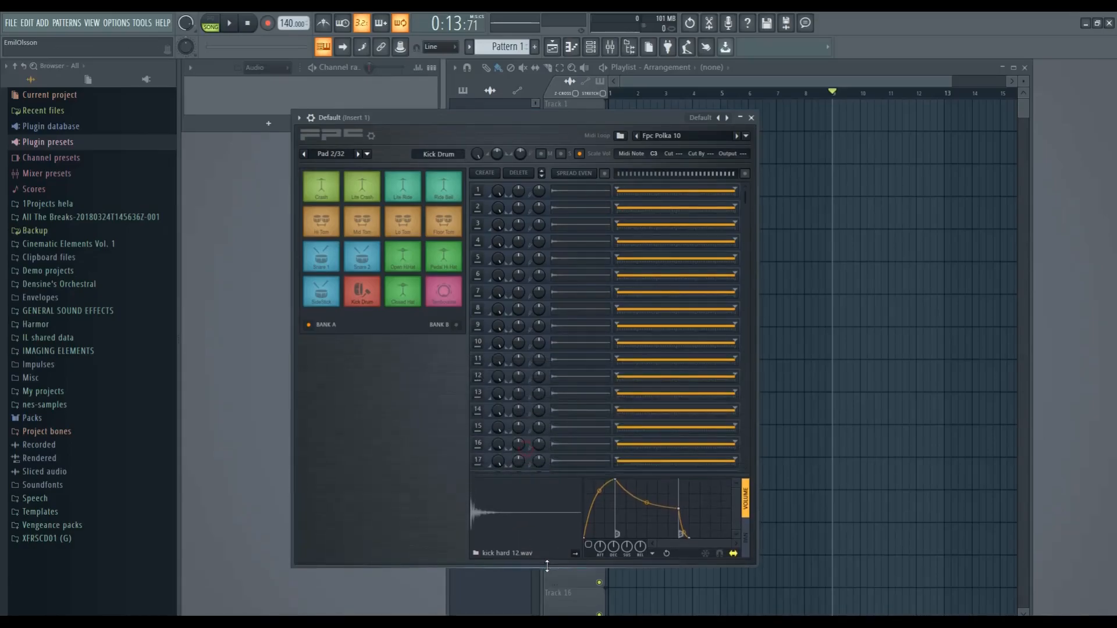
Spread the velocity ranges of all Kick Drum layers evenly and check them down to layer 36
click(362, 291)
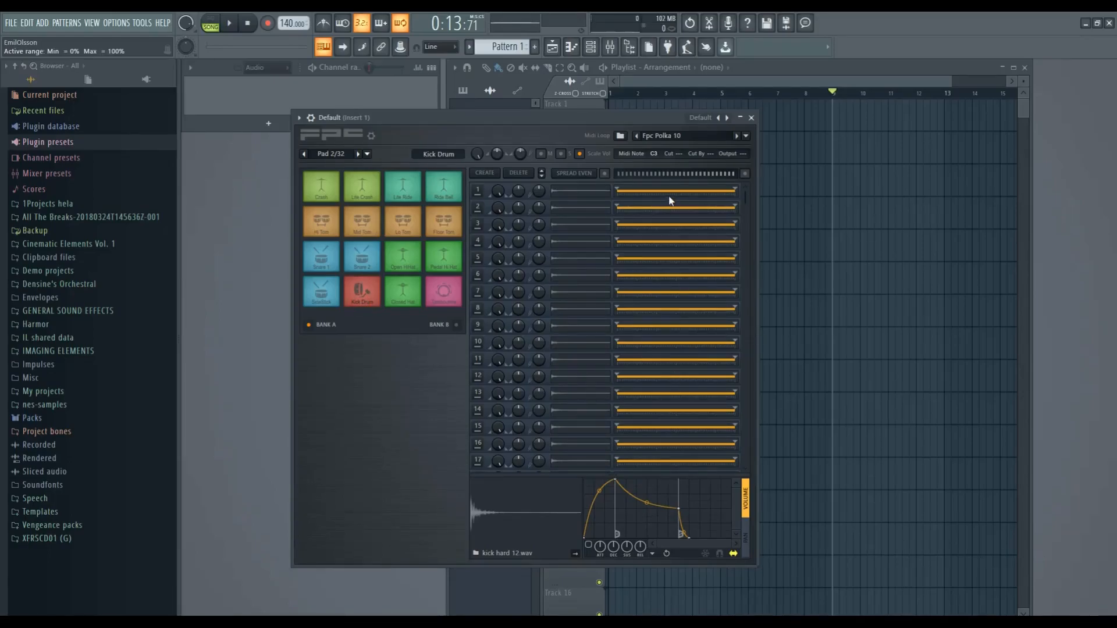
click(576, 173)
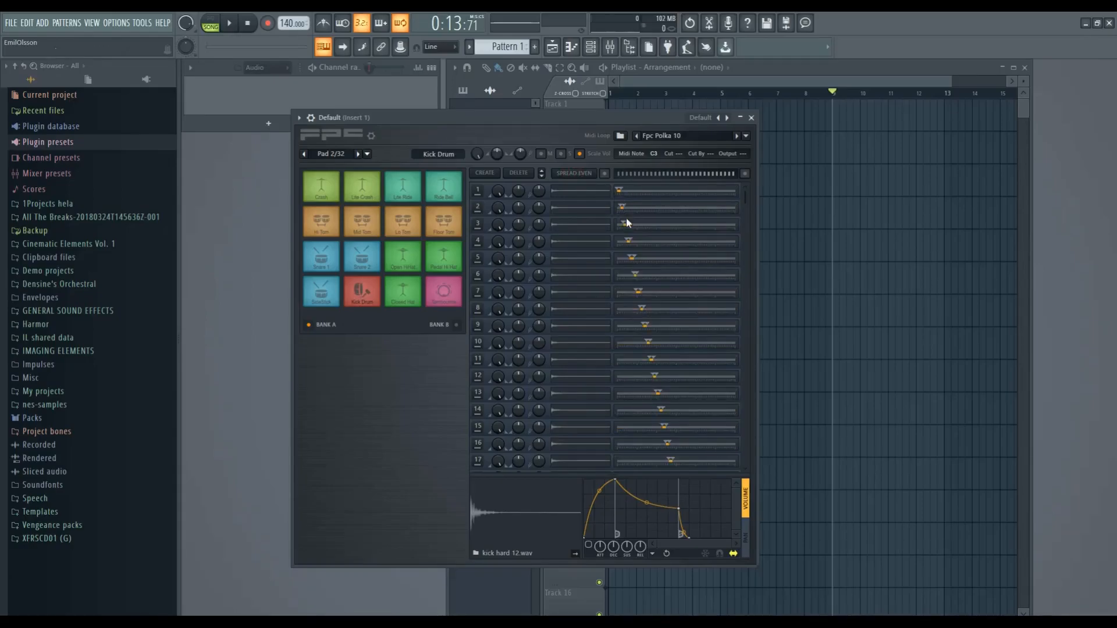
scroll(660, 325, down, 2)
scroll(660, 327, down, 4)
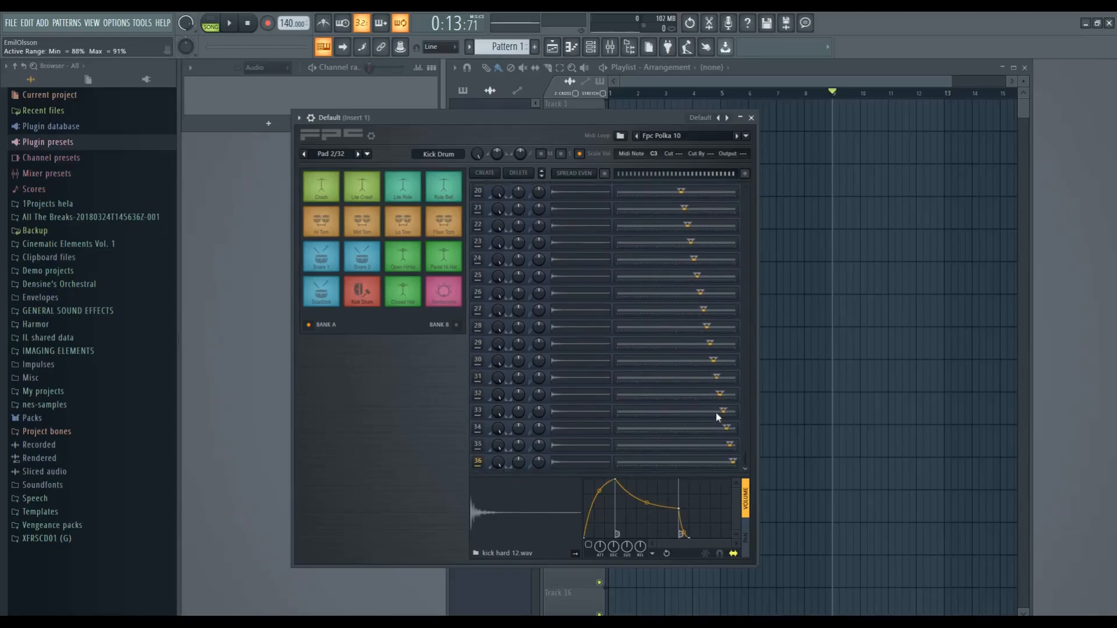
Audition the Kick Drum pad several times at different velocities
click(365, 290)
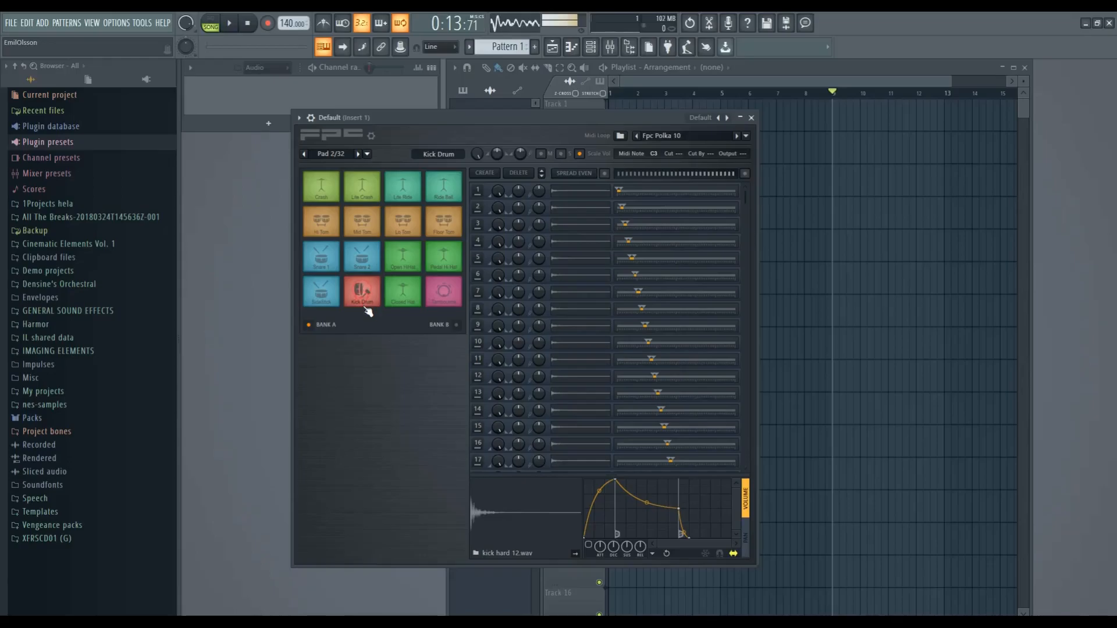
click(366, 300)
click(364, 293)
click(364, 293)
click(364, 301)
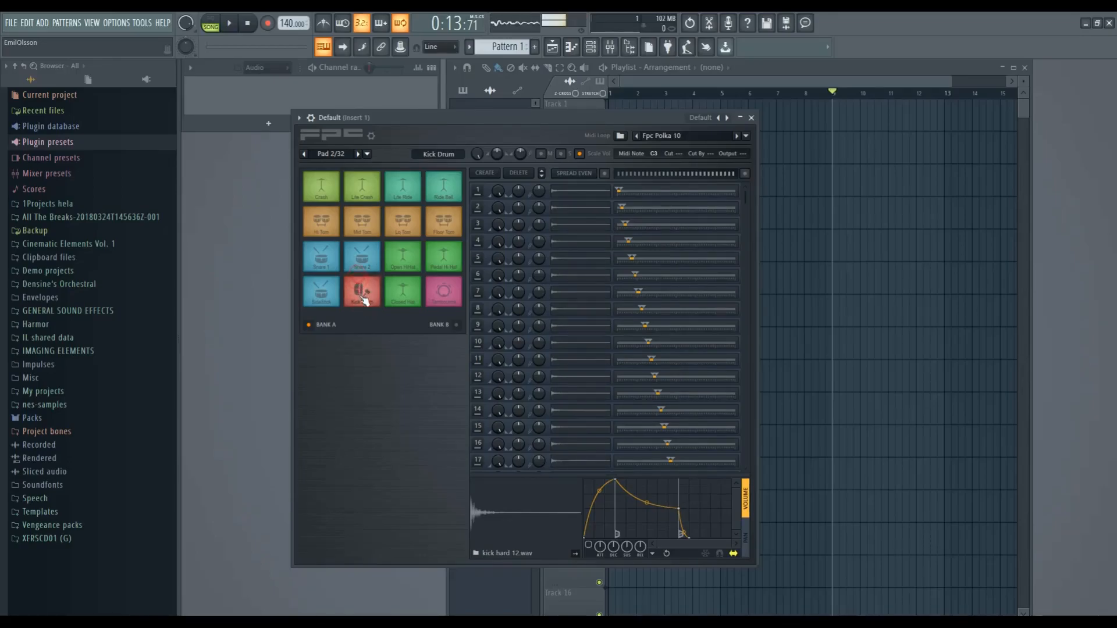
Set the channel rack filter to Unsorted to show the FPC channel, and play the Kick Drum pad again
click(270, 68)
click(265, 105)
click(490, 120)
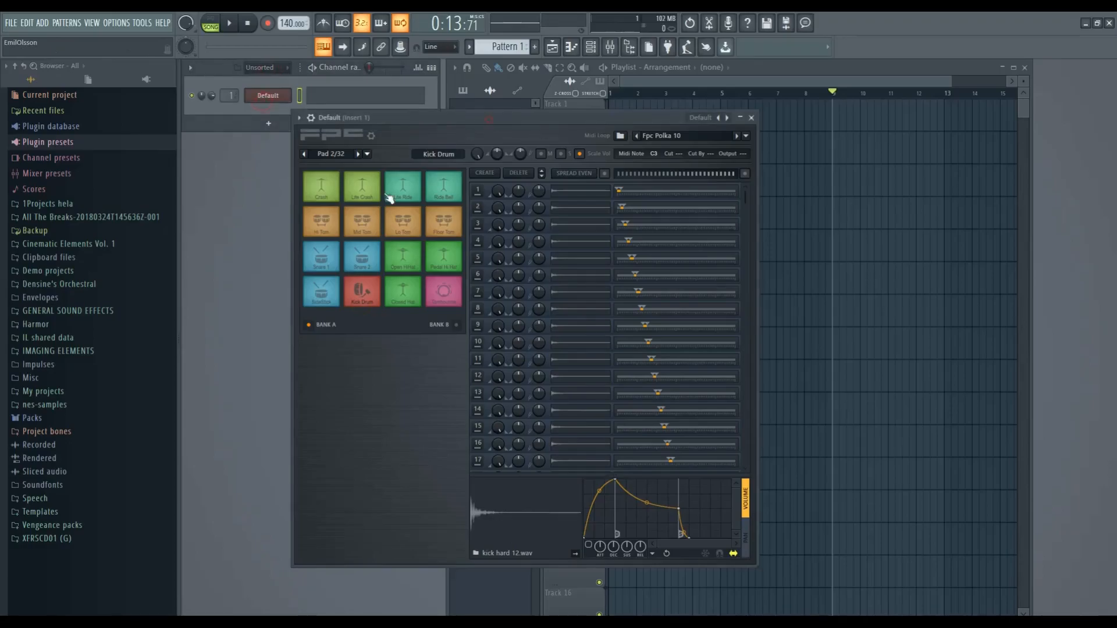
click(366, 291)
click(365, 291)
click(365, 292)
click(367, 297)
Preview the Kick Drum's velocity response and turn on Random (avoid previous) playback for its overlapping layers
click(657, 174)
drag(681, 175, 736, 175)
click(745, 175)
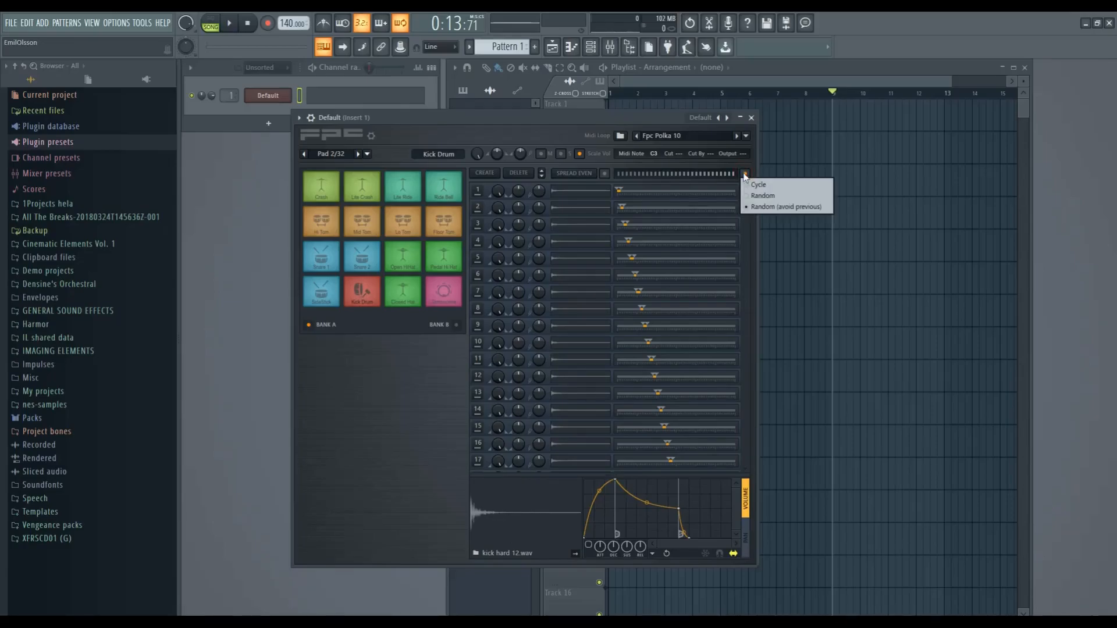
click(747, 178)
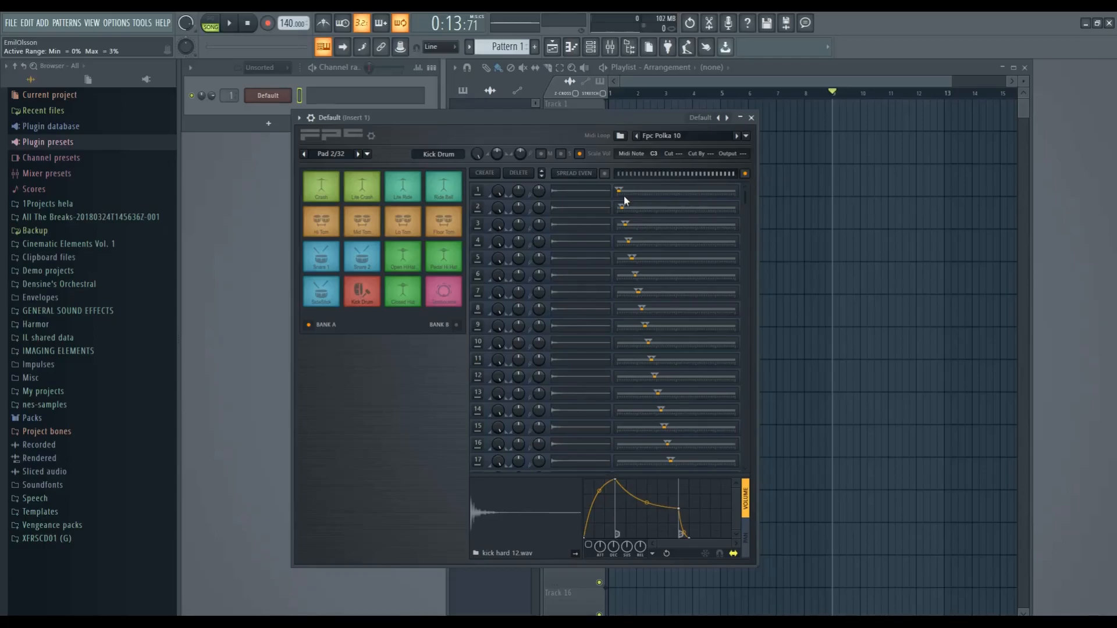
Widen the velocity ranges of Kick Drum layers 34, 35 and 36 so that the three overlap at maximum velocity
drag(745, 202, 736, 456)
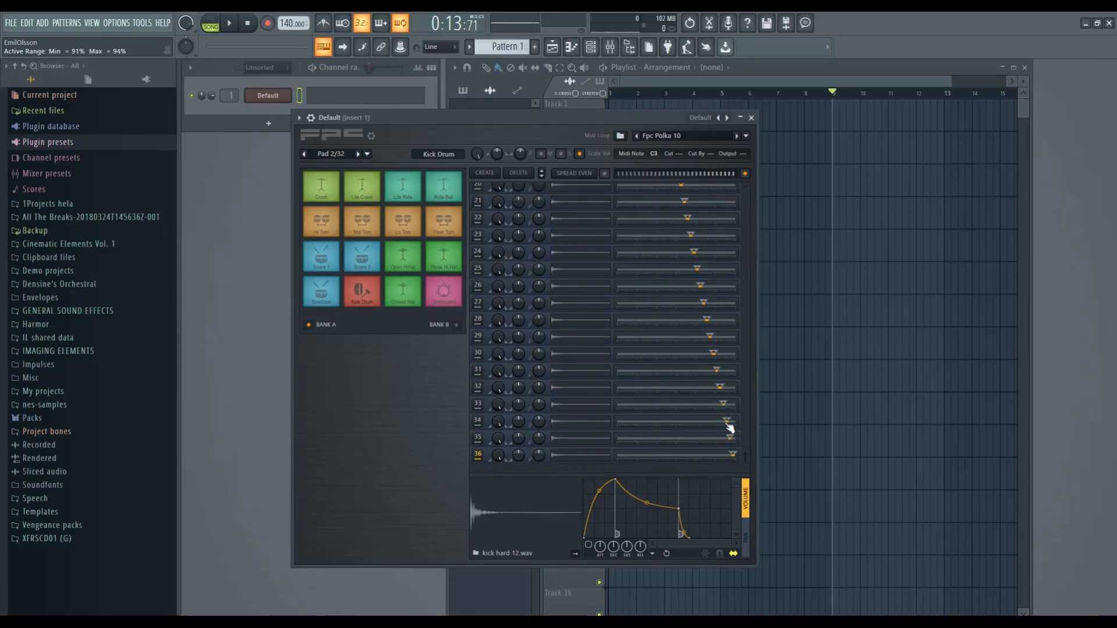
drag(731, 454, 728, 459)
drag(732, 438, 728, 444)
drag(734, 428, 738, 427)
Audition the Kick Drum repeatedly at maximum velocity to compare the alternating hard layers
click(734, 174)
click(736, 174)
click(735, 175)
click(735, 174)
click(734, 175)
click(736, 175)
click(736, 174)
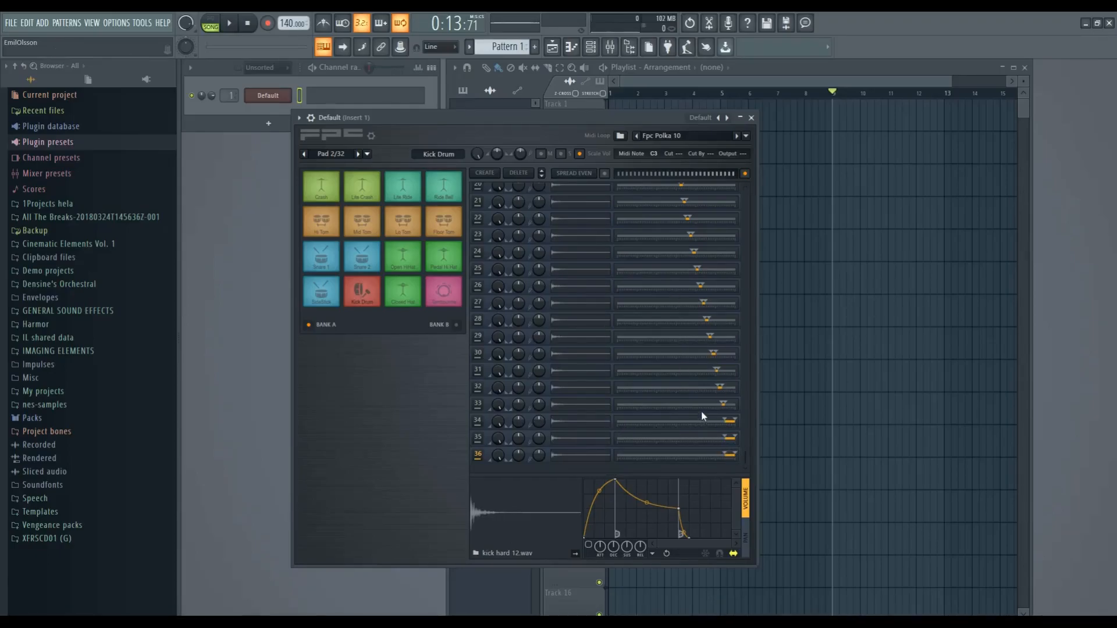
Audition the Kick Drum's softer layers at gradually increasing low velocities
scroll(676, 215, up, 6)
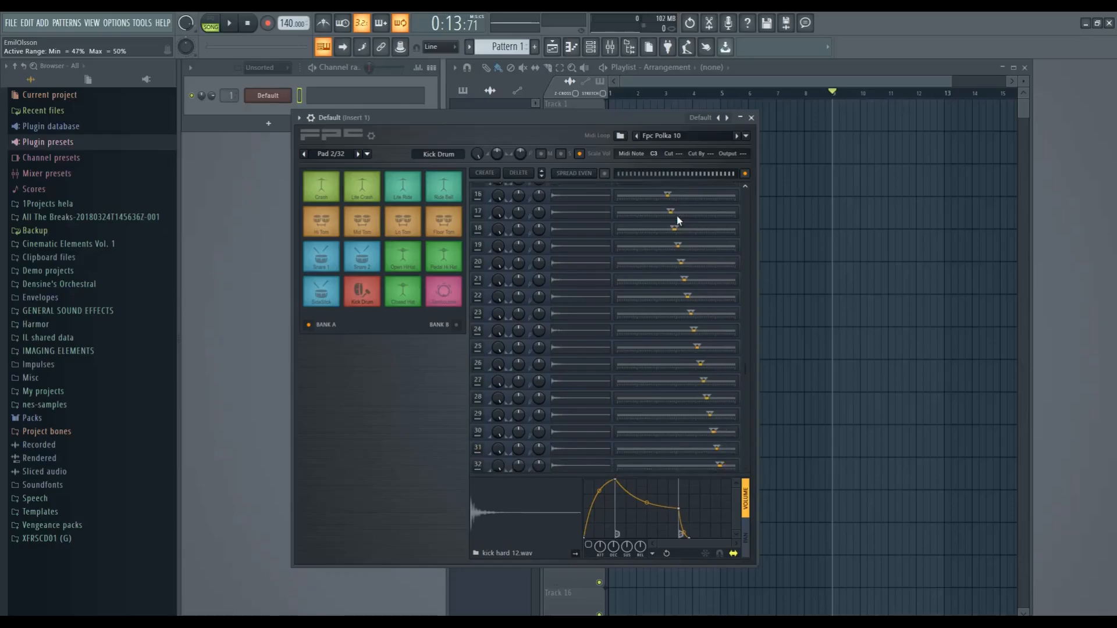
click(624, 175)
click(627, 177)
click(630, 174)
click(635, 174)
click(643, 175)
click(642, 174)
click(646, 176)
click(652, 177)
click(654, 178)
click(654, 177)
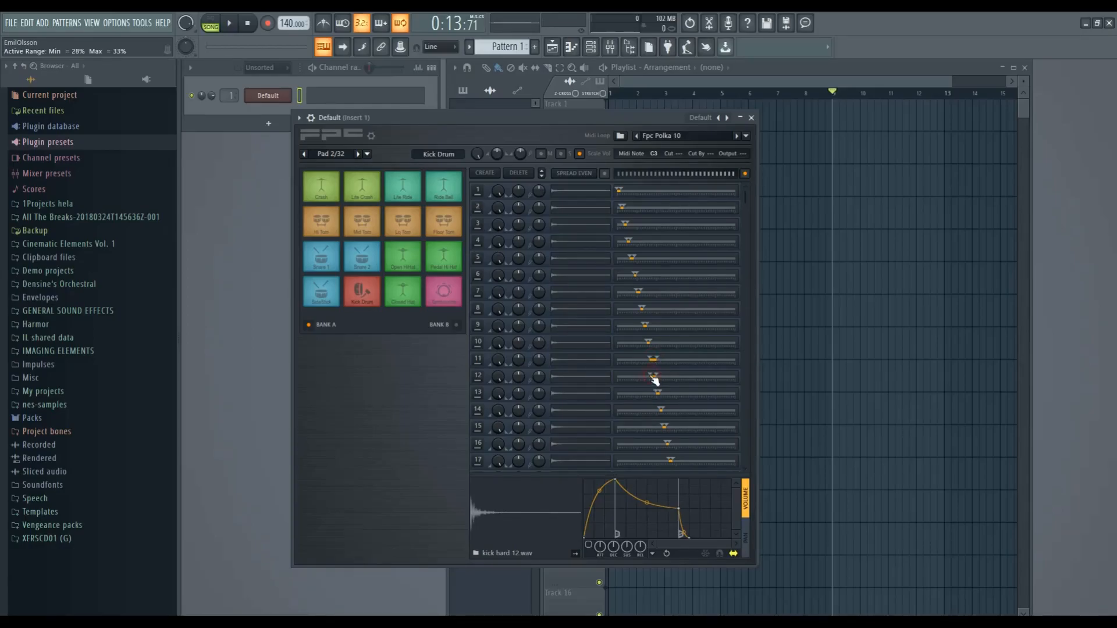
Widen the velocity ranges of the Kick Drum layers up to 33 so neighbours overlap, and test the full velocity range
scroll(690, 309, down, 2)
drag(666, 331, 664, 331)
drag(666, 315, 670, 317)
drag(672, 365, 669, 365)
scroll(688, 396, down, 2)
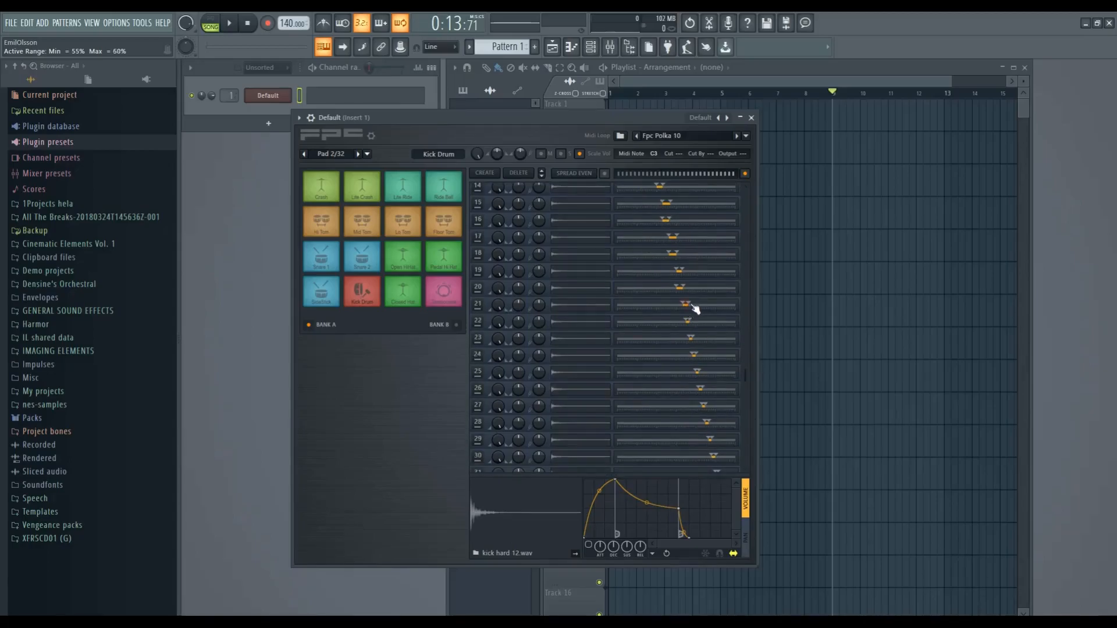
scroll(713, 379, down, 2)
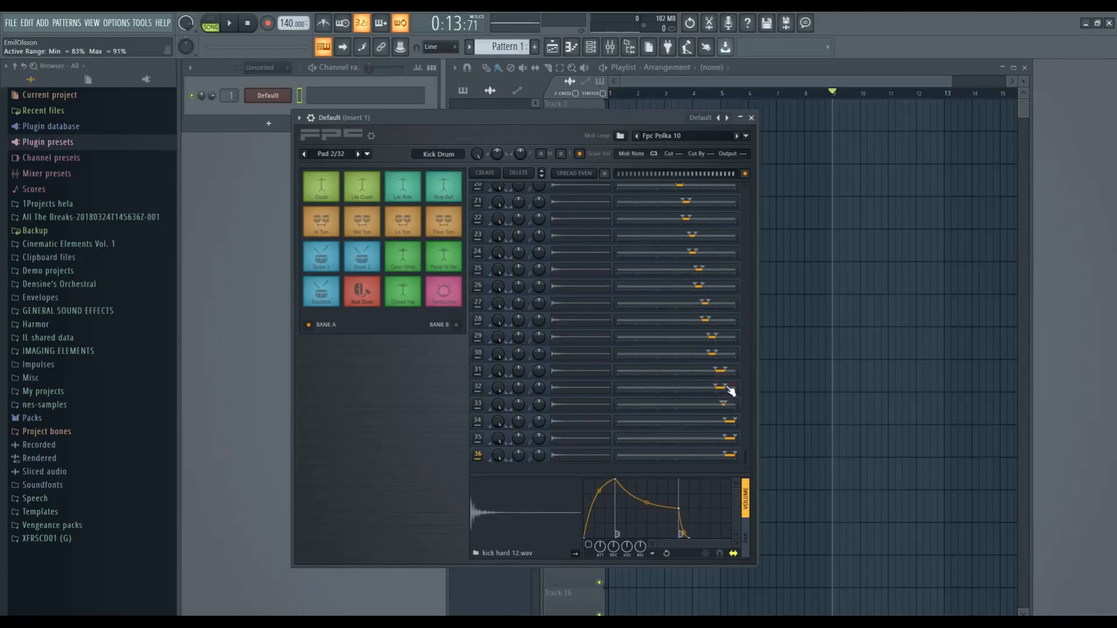
drag(728, 406, 720, 395)
drag(630, 175, 738, 177)
Select the Snare 1 pad and open the Snare 1, Close folder of the Snare 1, 5x14 Pearl Sensitone Maple v1 samples
click(323, 259)
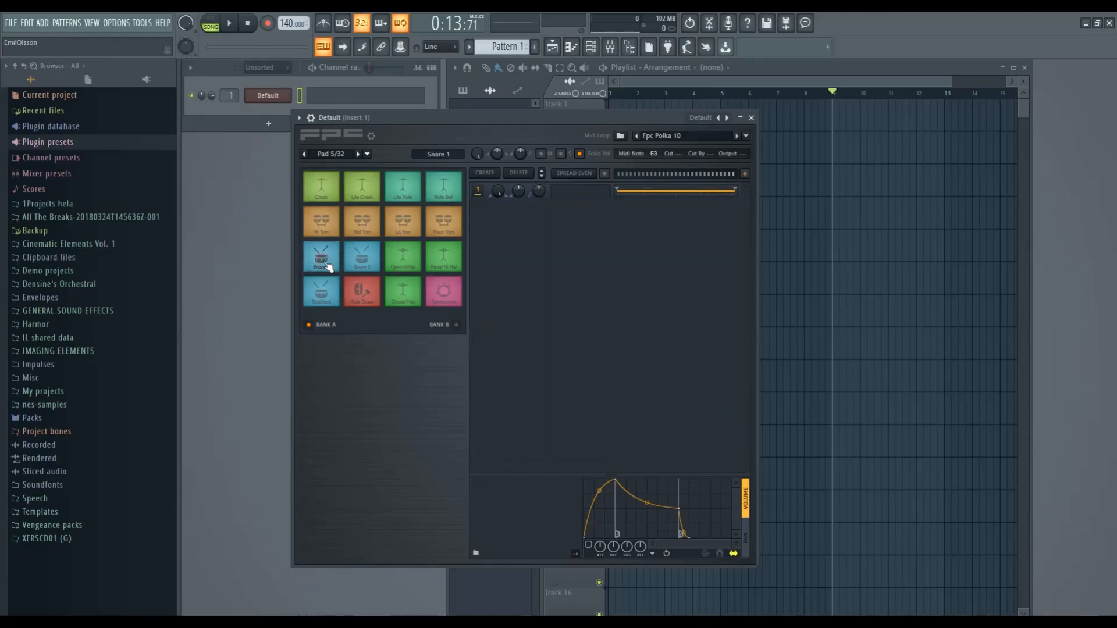
mouse_move(111, 613)
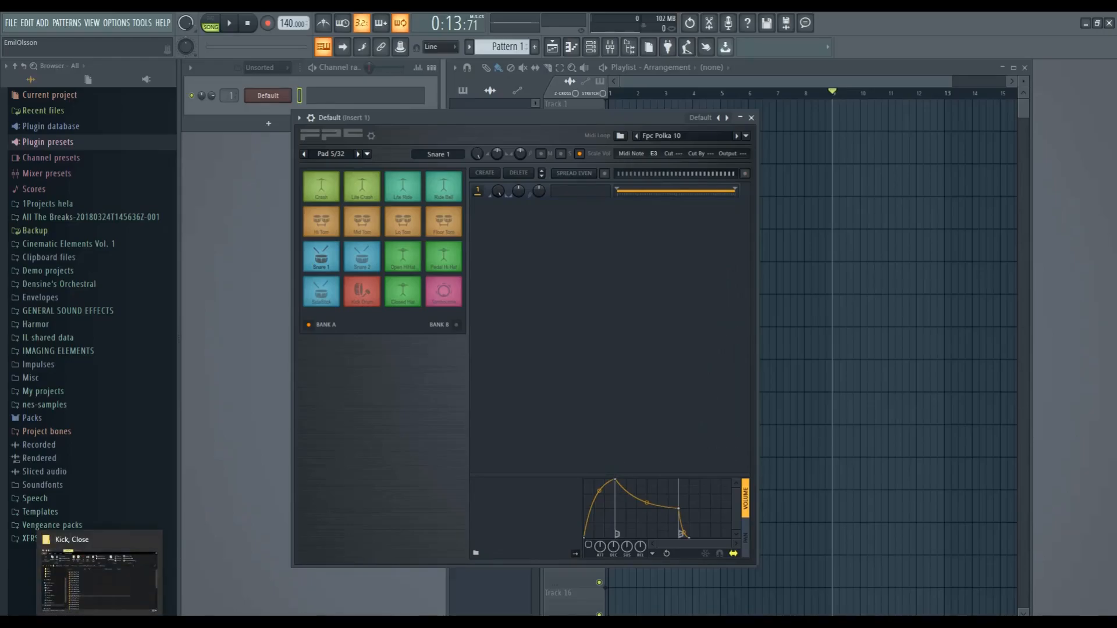
click(99, 582)
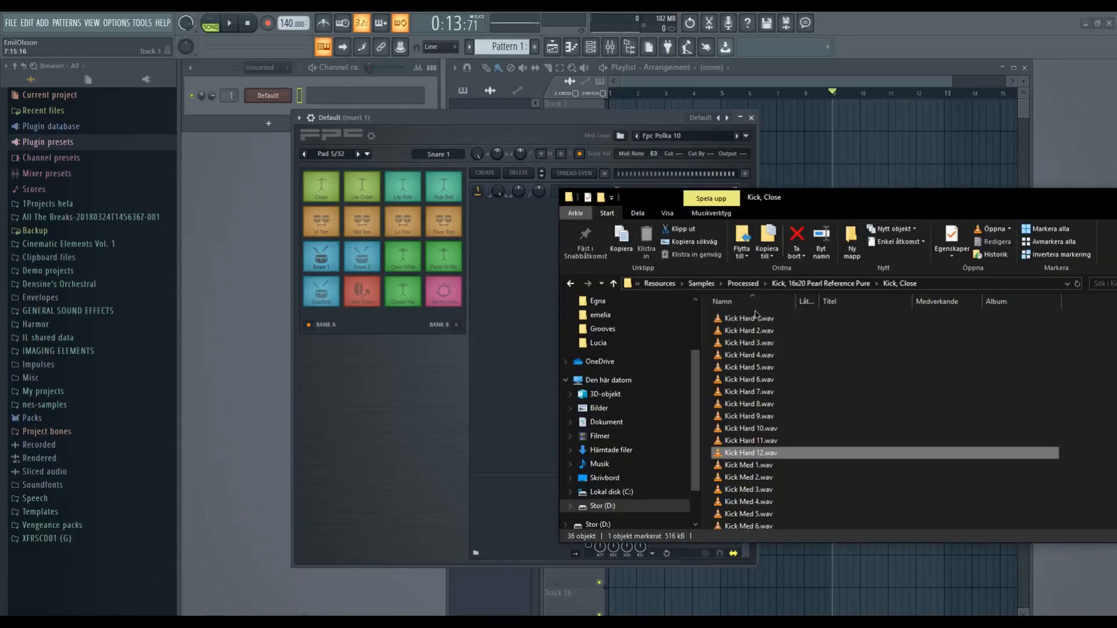
key(alt+Up)
key(alt+Up)
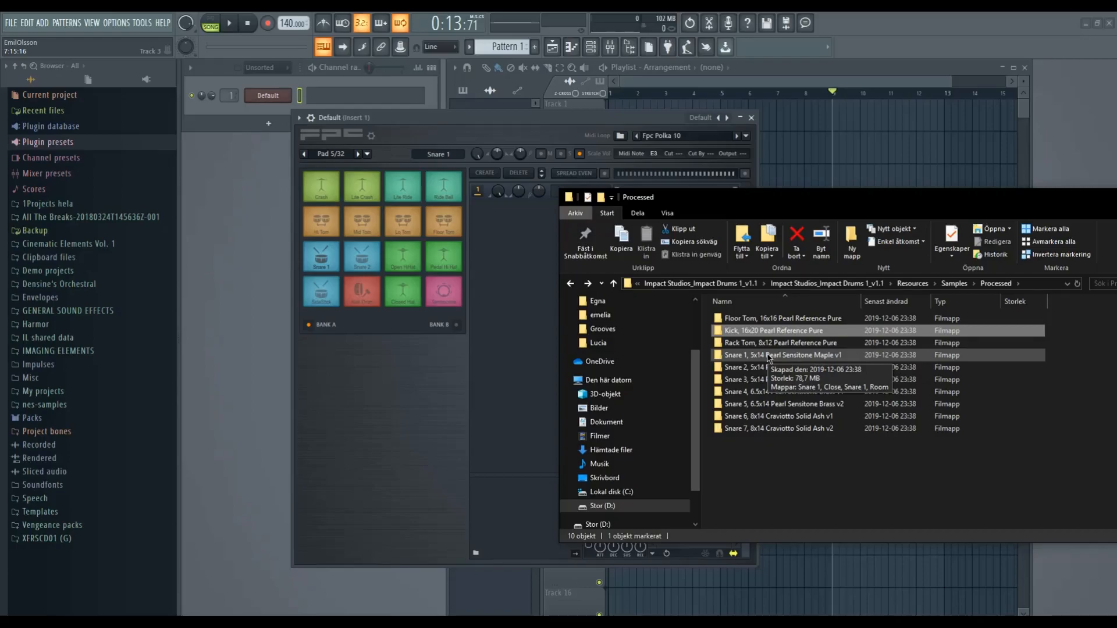
double_click(770, 355)
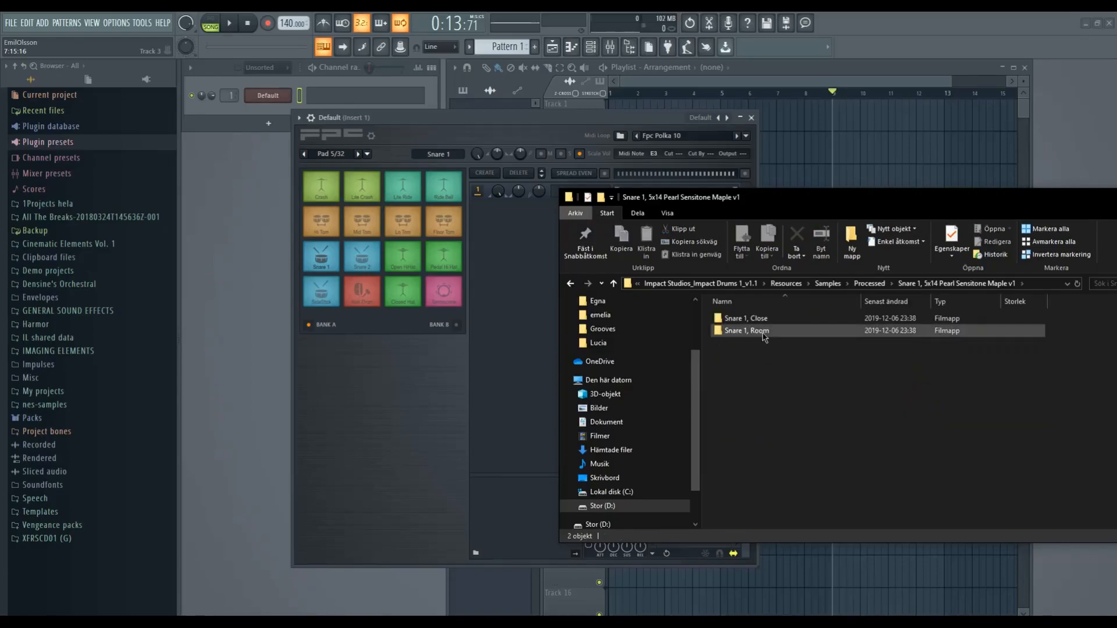
double_click(760, 332)
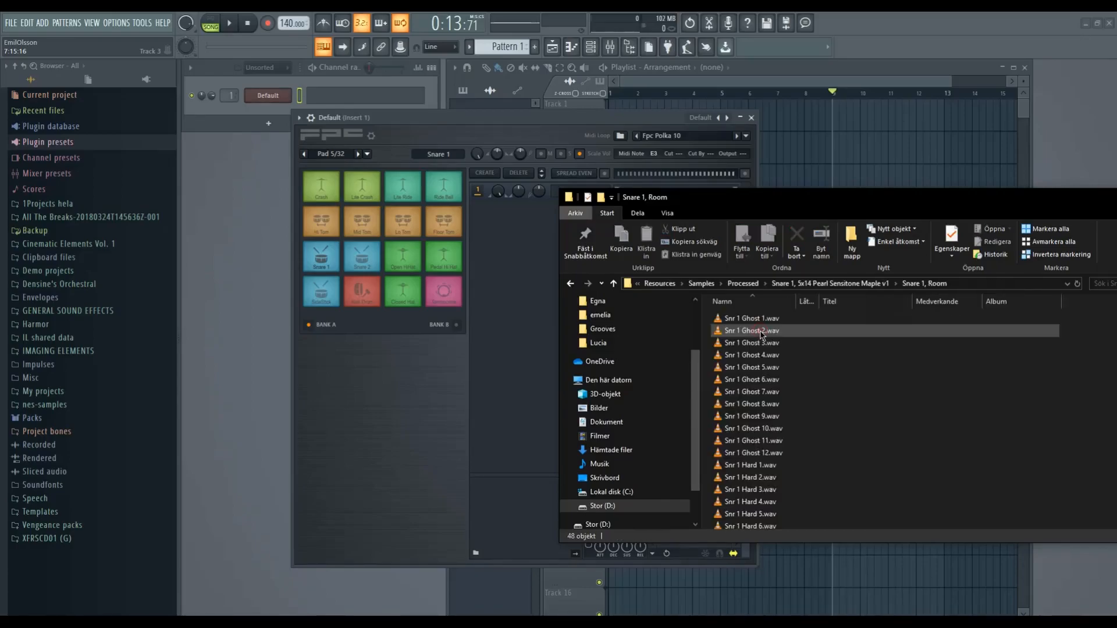
key(alt+Left)
double_click(755, 319)
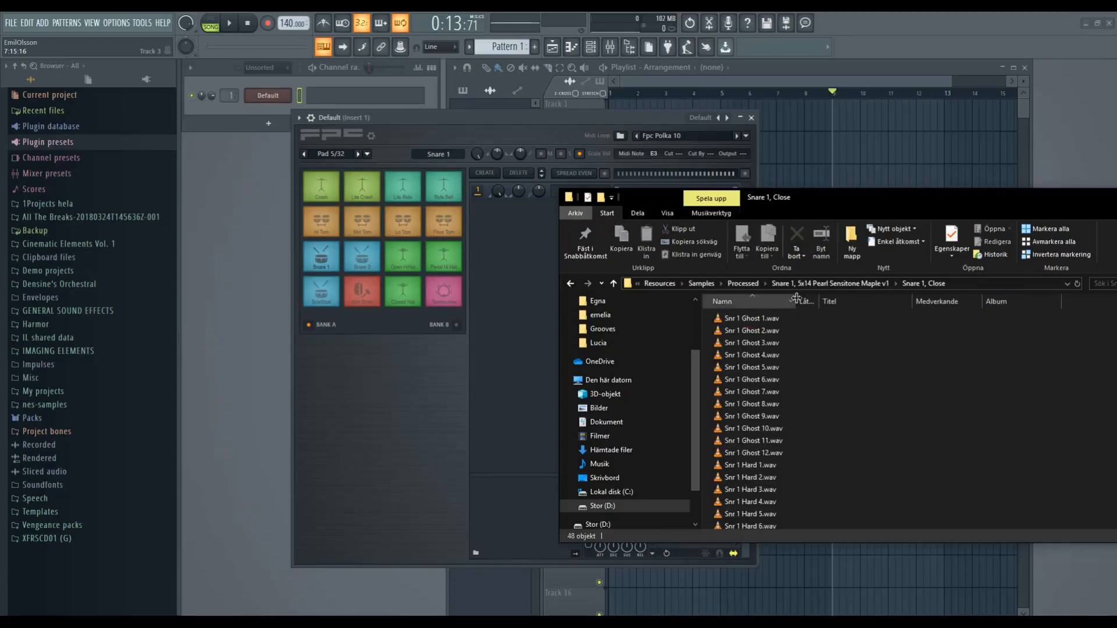
Look through the Snr 1 Ghost, Hard and Med samples in the Snare 1, Close folder
click(755, 320)
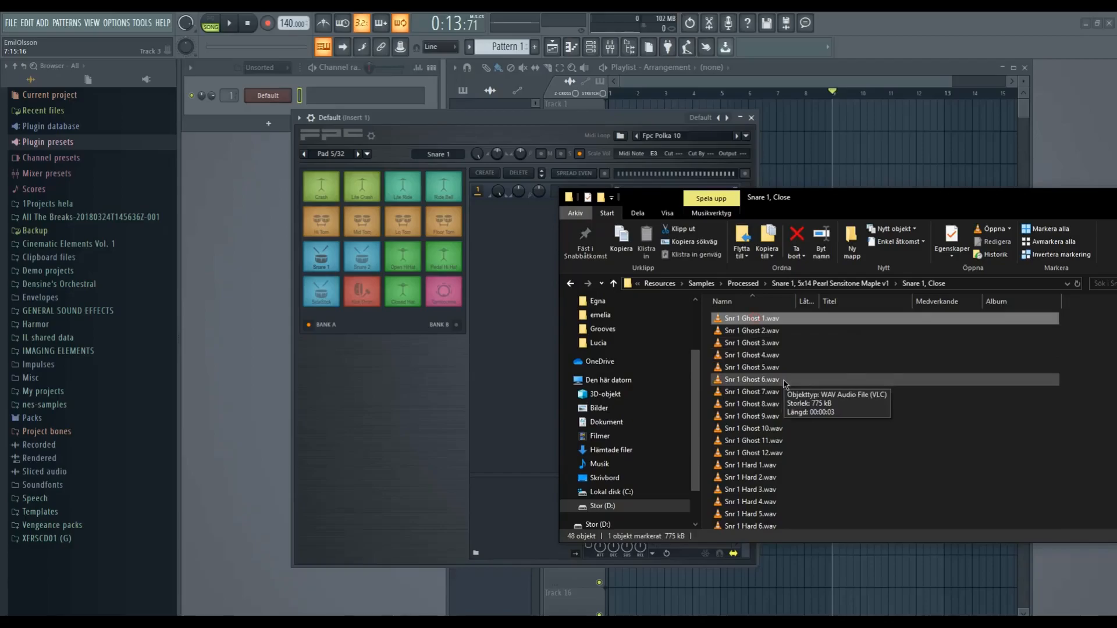
scroll(784, 382, down, 10)
scroll(780, 384, up, 6)
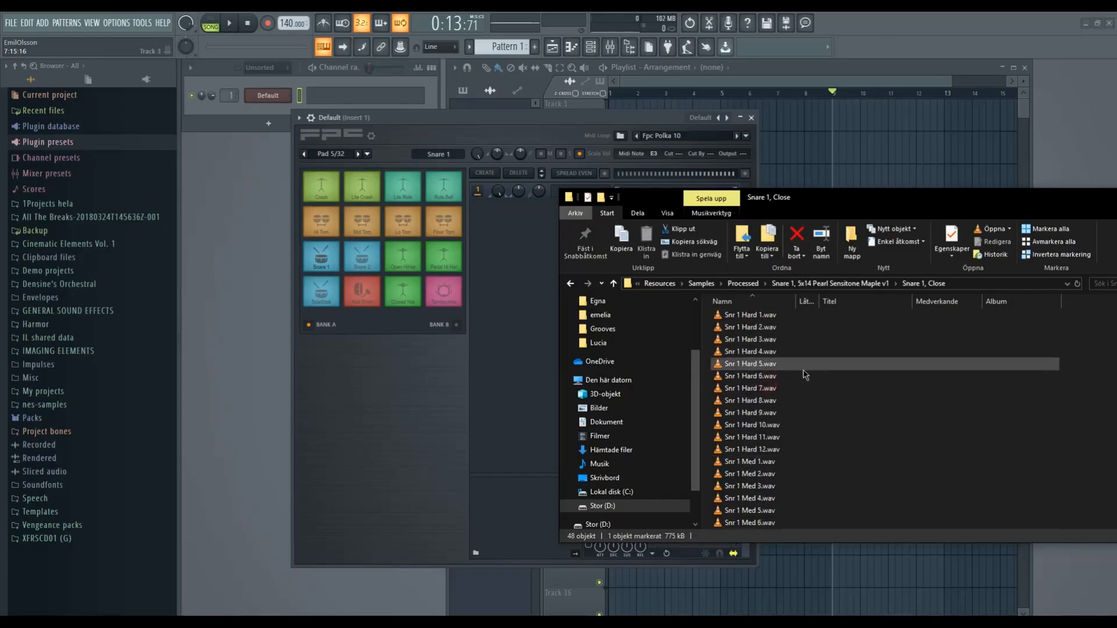
scroll(771, 431, up, 3)
click(767, 426)
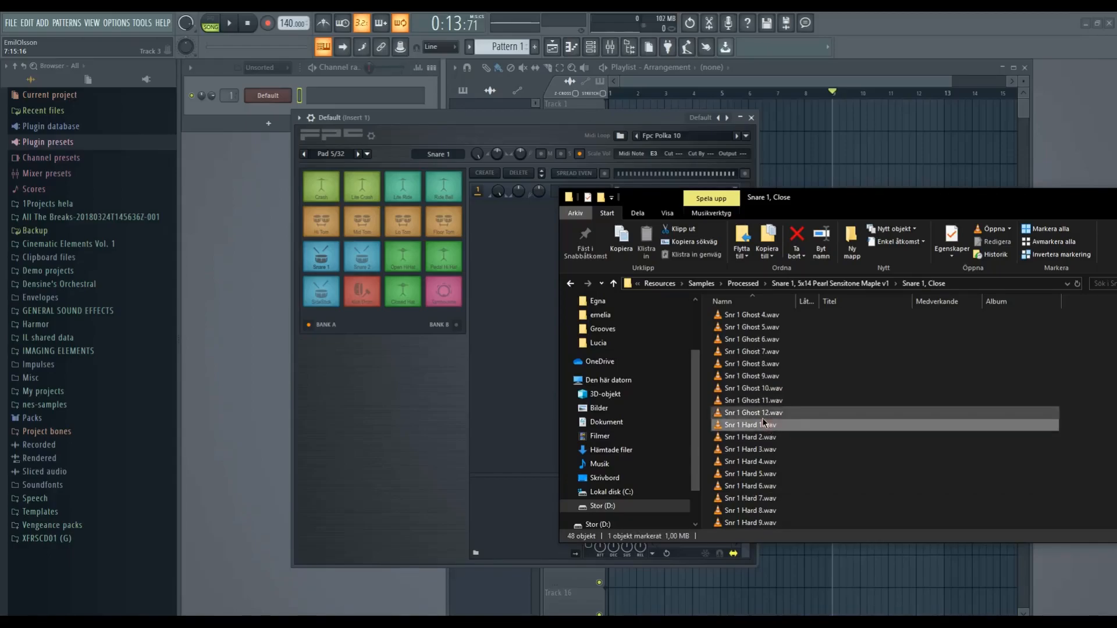
Return to FPC and load the Impact-Studio-Kit1 preset
click(503, 254)
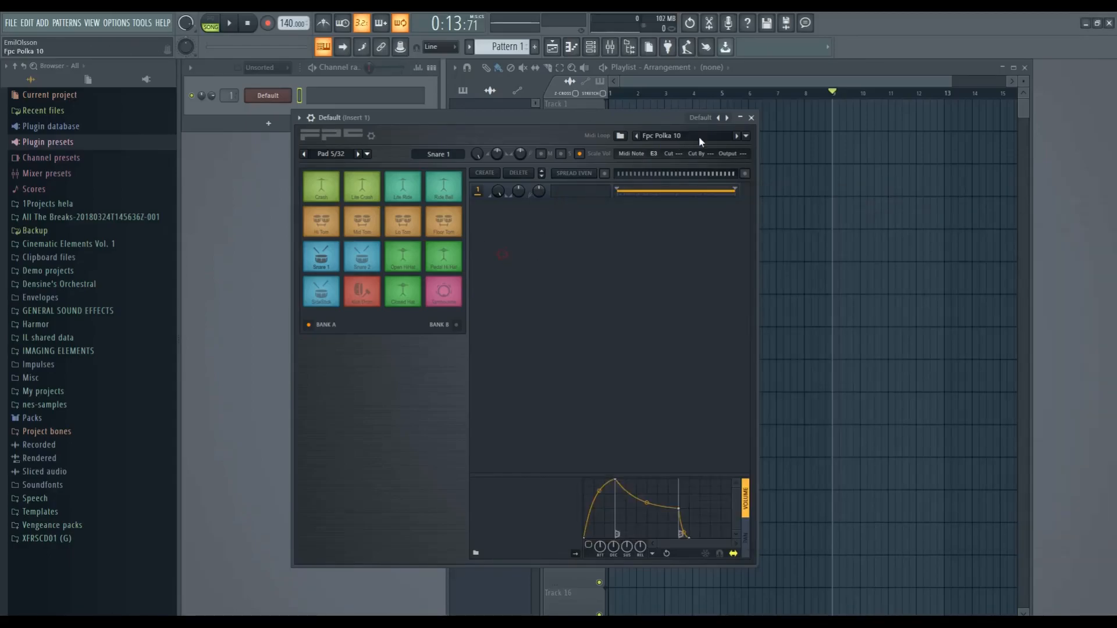
click(726, 118)
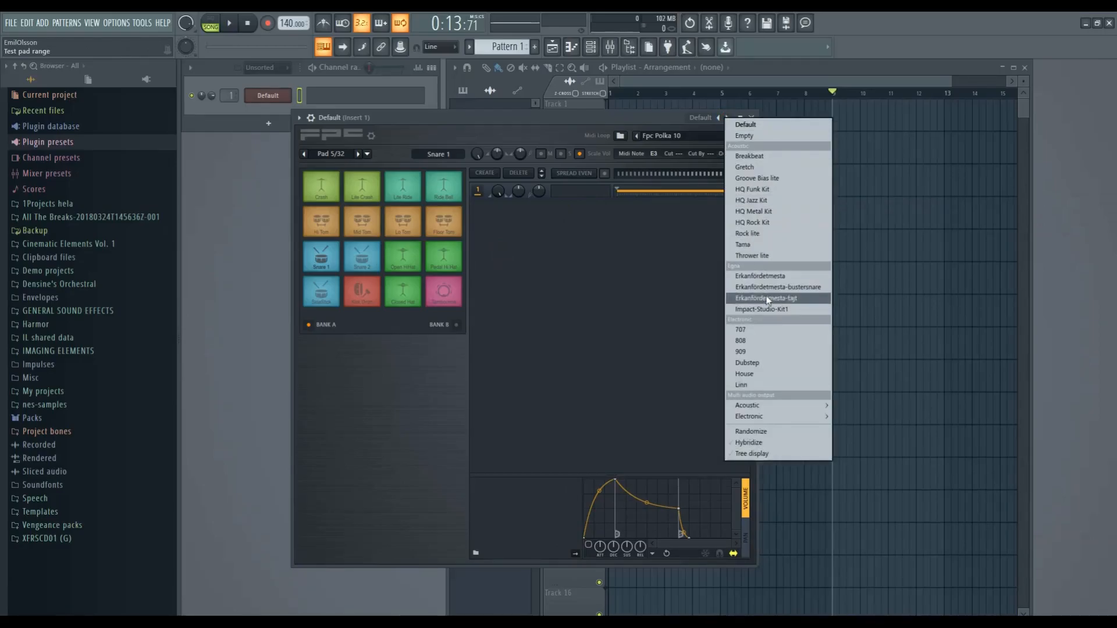
click(766, 310)
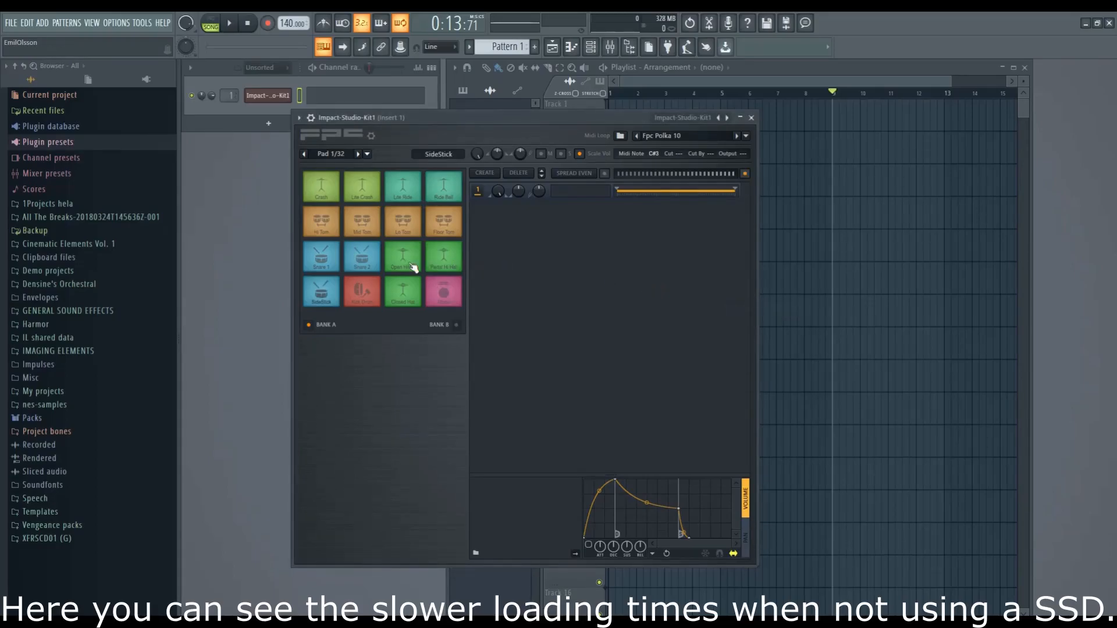
Audition the Kick Drum, Snare 1 and Snare 2 pads of the loaded kit and review their layers
click(362, 294)
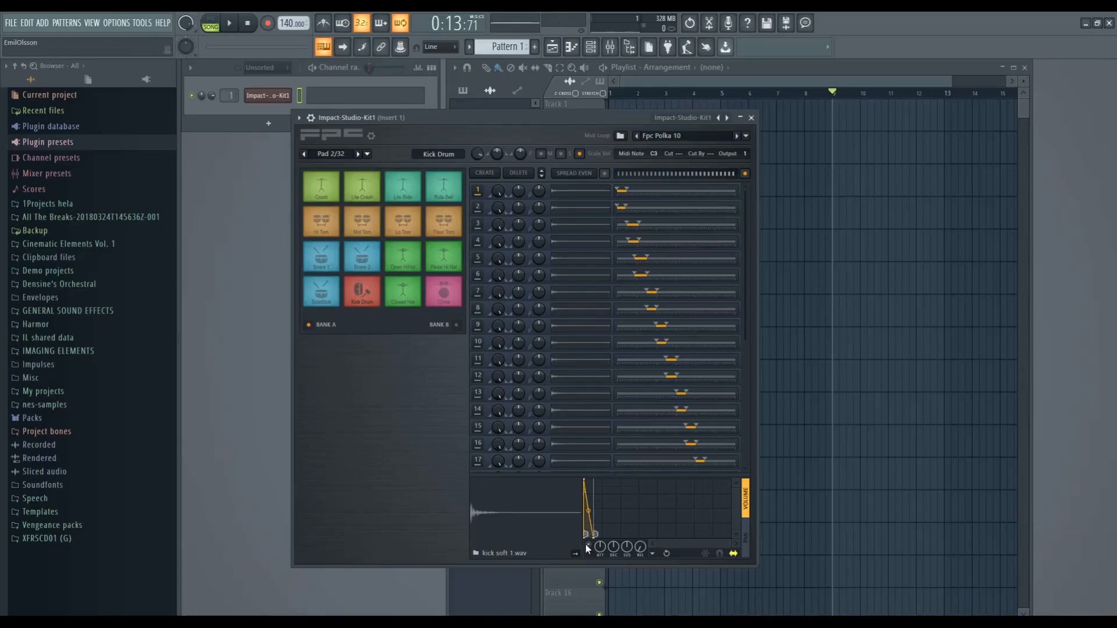
click(365, 289)
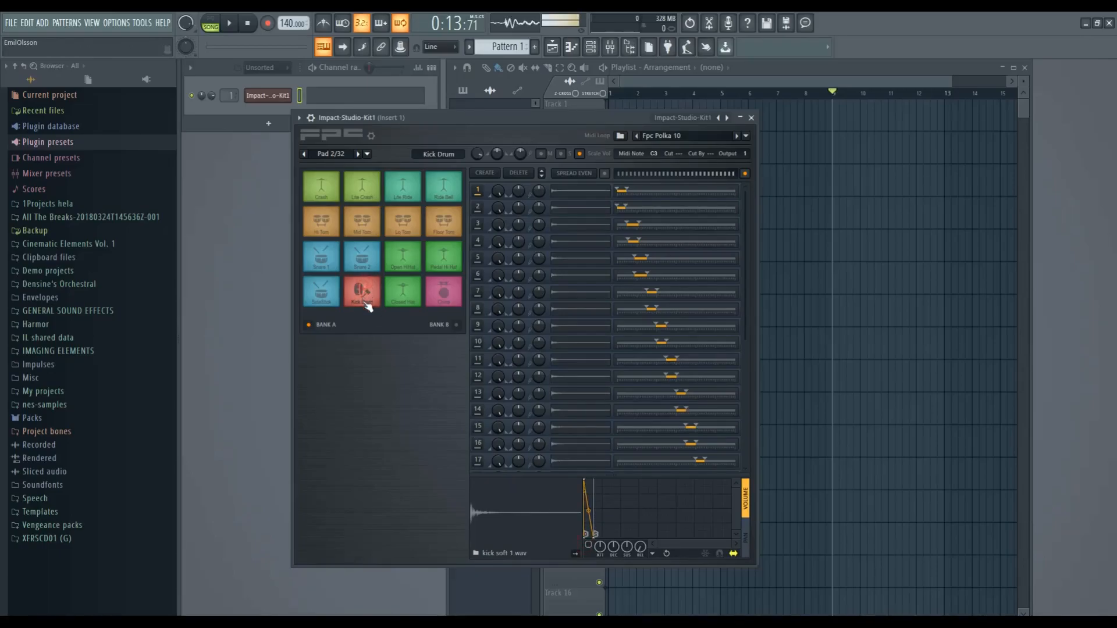
click(324, 270)
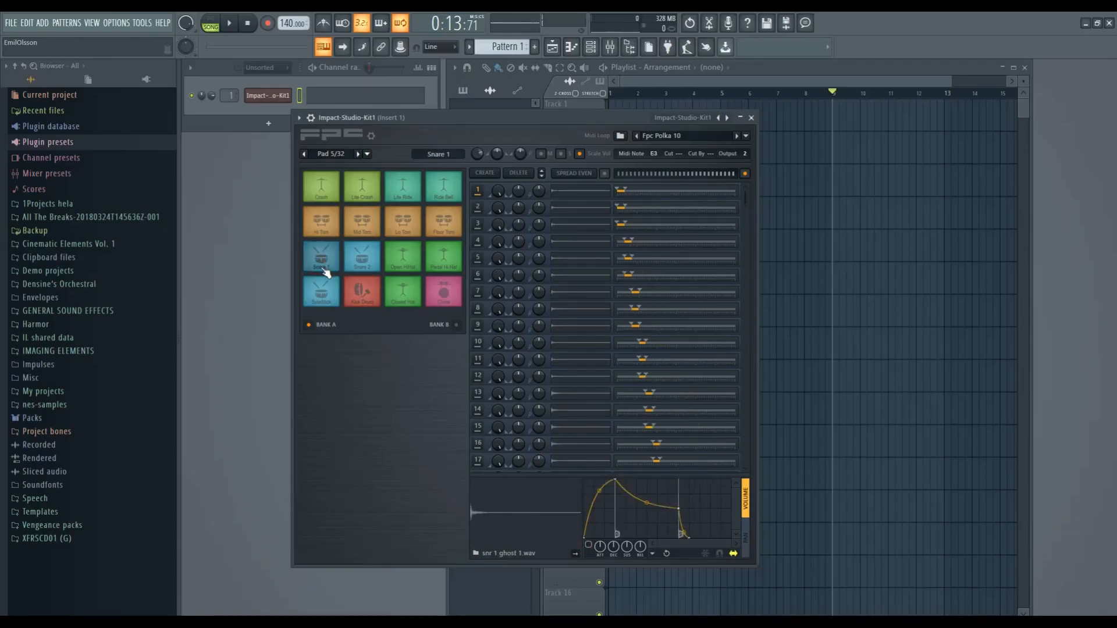
click(331, 269)
click(362, 252)
click(361, 248)
click(361, 258)
click(362, 268)
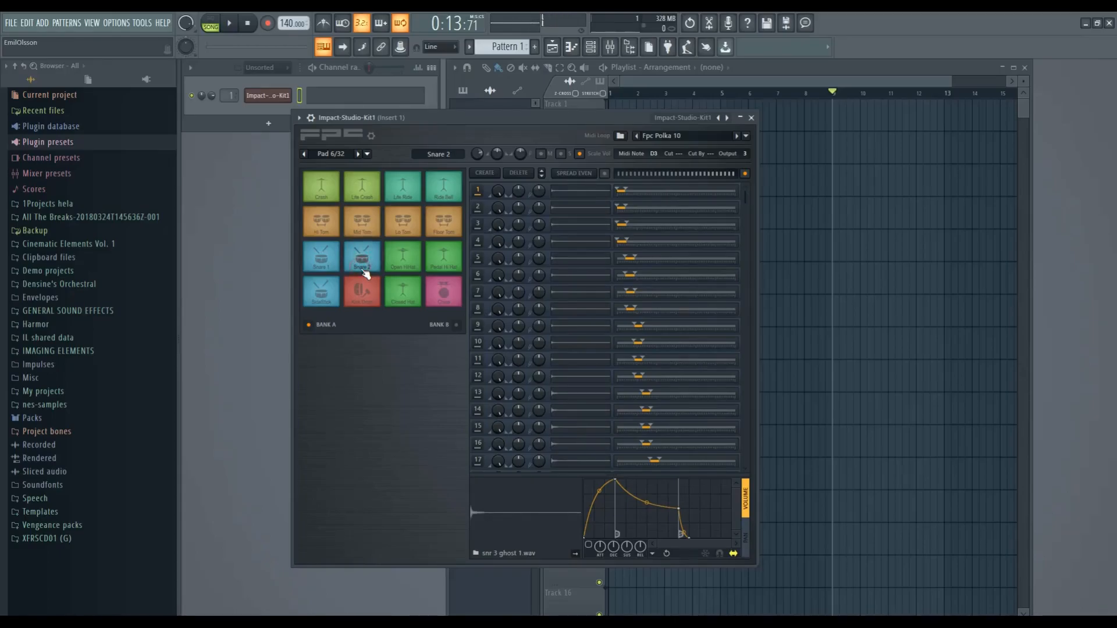
Audition the Mid Tom and Floor Tom pads of the loaded kit and review their velocity layers
click(367, 231)
click(367, 230)
click(368, 229)
click(444, 217)
click(444, 218)
click(443, 221)
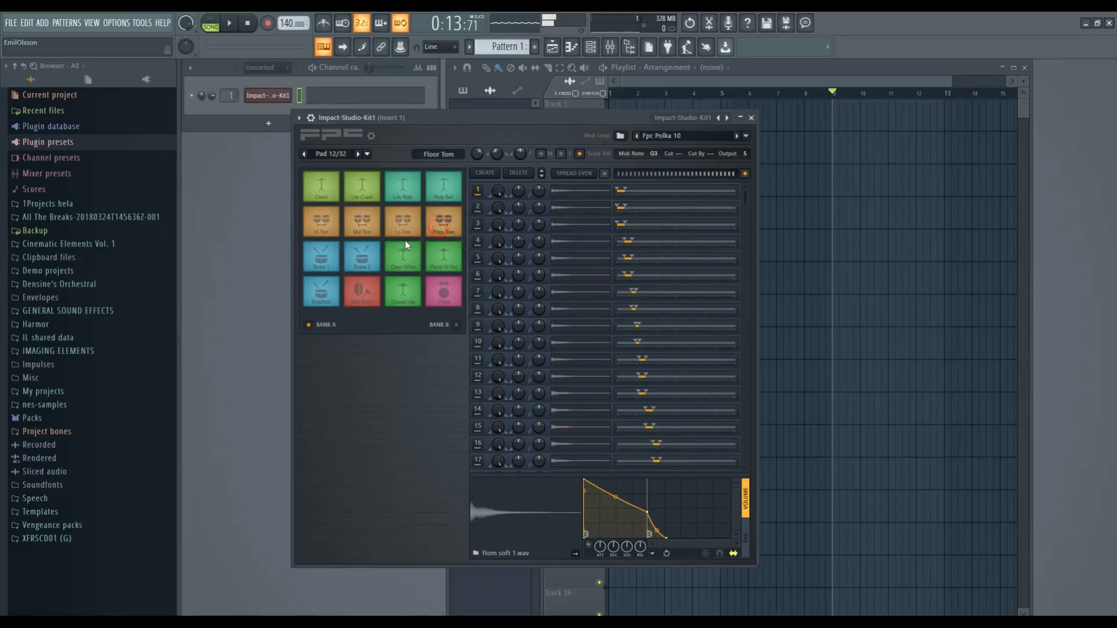
Audition the Snare 2 and Kick Drum pads again, ending with the Kick Drum layers shown
click(370, 261)
click(370, 263)
click(370, 271)
click(363, 305)
click(364, 306)
click(365, 307)
click(364, 306)
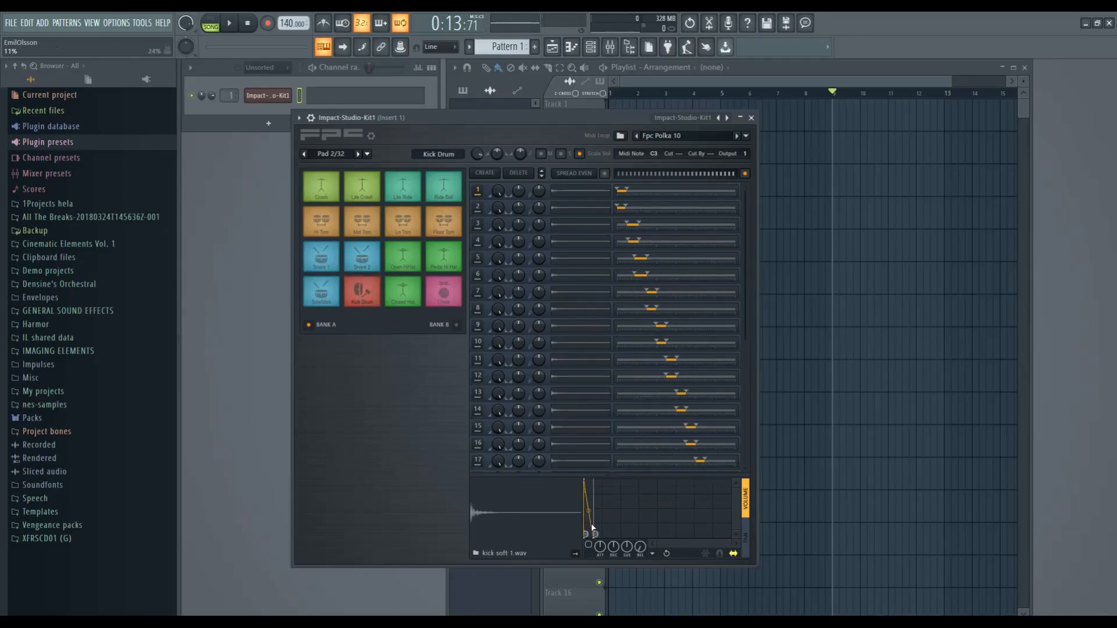
Bring up the mixer, then return to FPC and audition the Kick Drum pad with the mixer in view
key(F9)
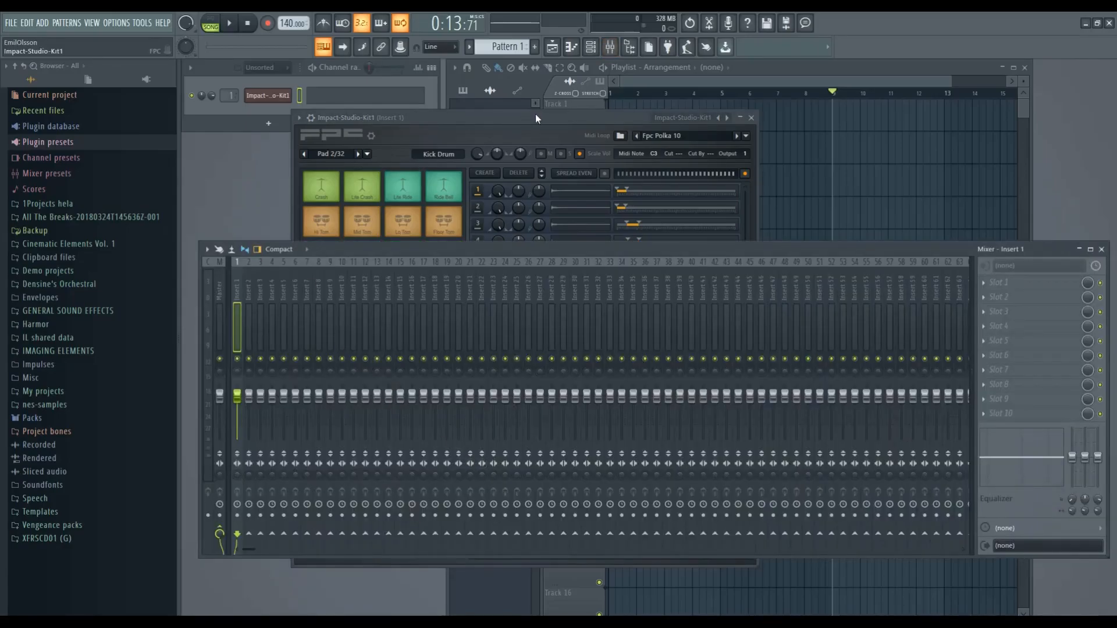
click(488, 117)
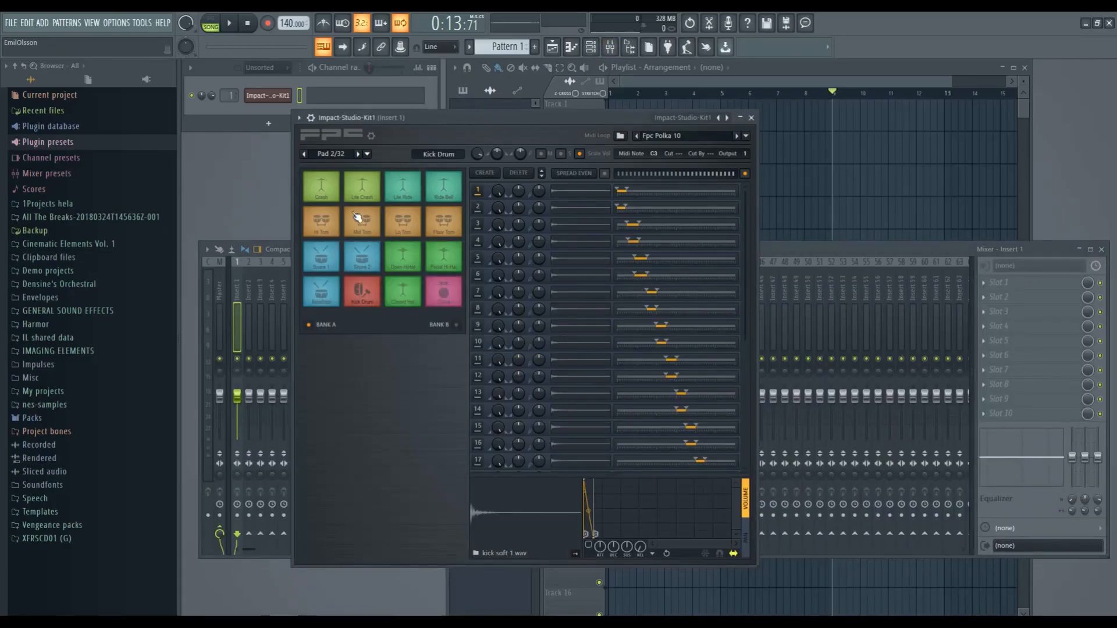
click(363, 294)
click(363, 294)
click(363, 294)
click(363, 294)
Link the Impact-Studio-Kit1 channel to mixer track 1 so the track takes its name and colour
click(247, 110)
click(271, 96)
click(271, 97)
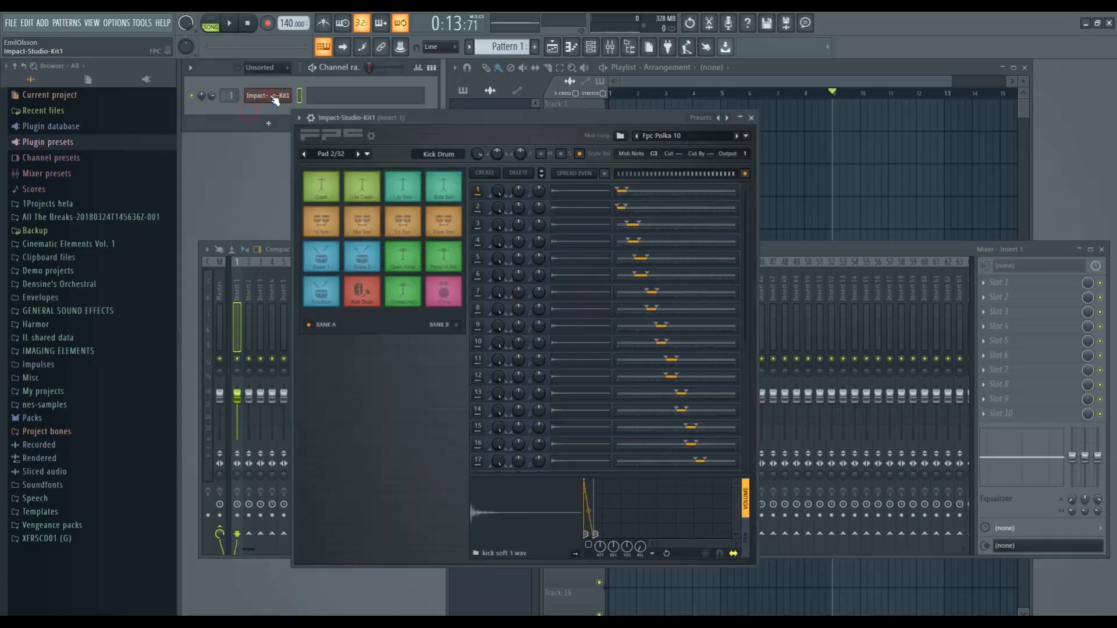
click(261, 247)
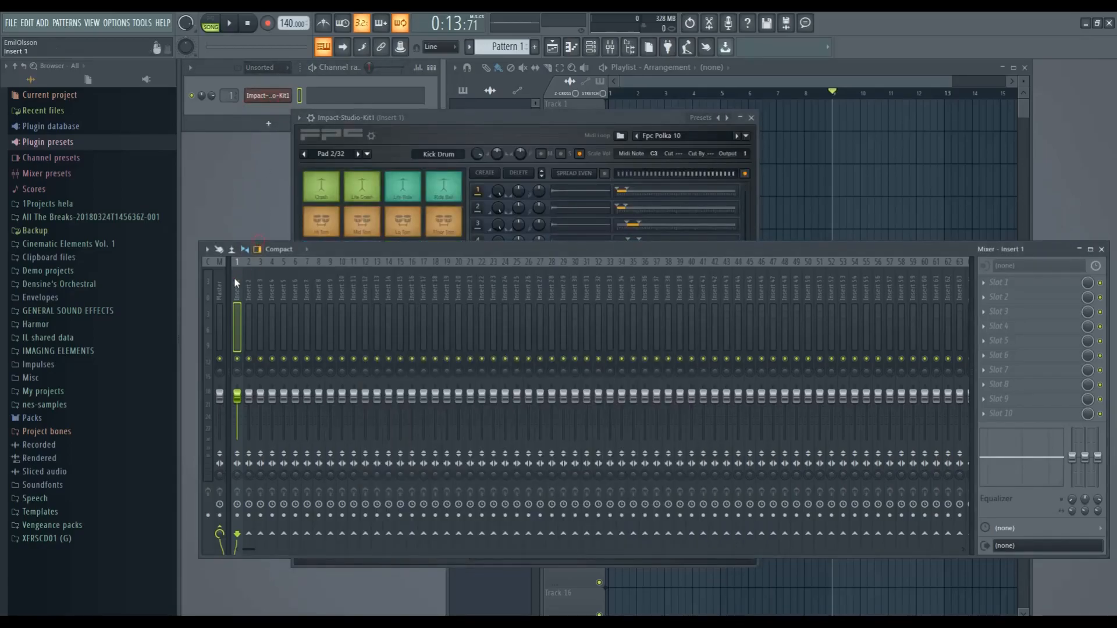
key(ctrl+l)
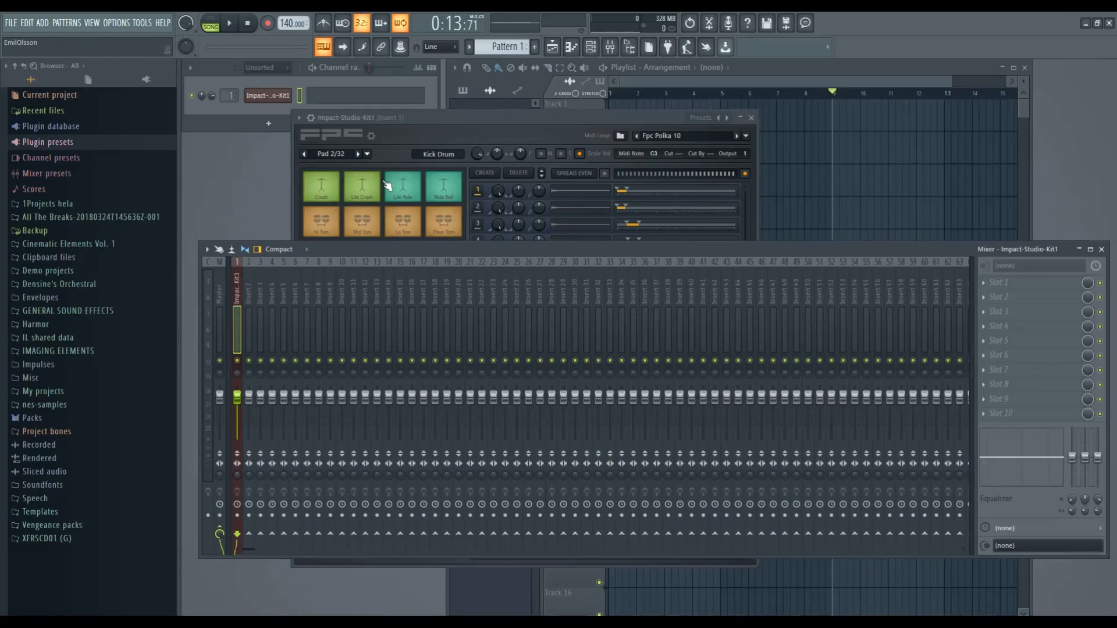
Audition the Kick Drum, both snares, Mid Tom and Floor Tom, moving FPC aside to check which mixer insert each pad feeds
click(450, 123)
click(362, 296)
click(362, 295)
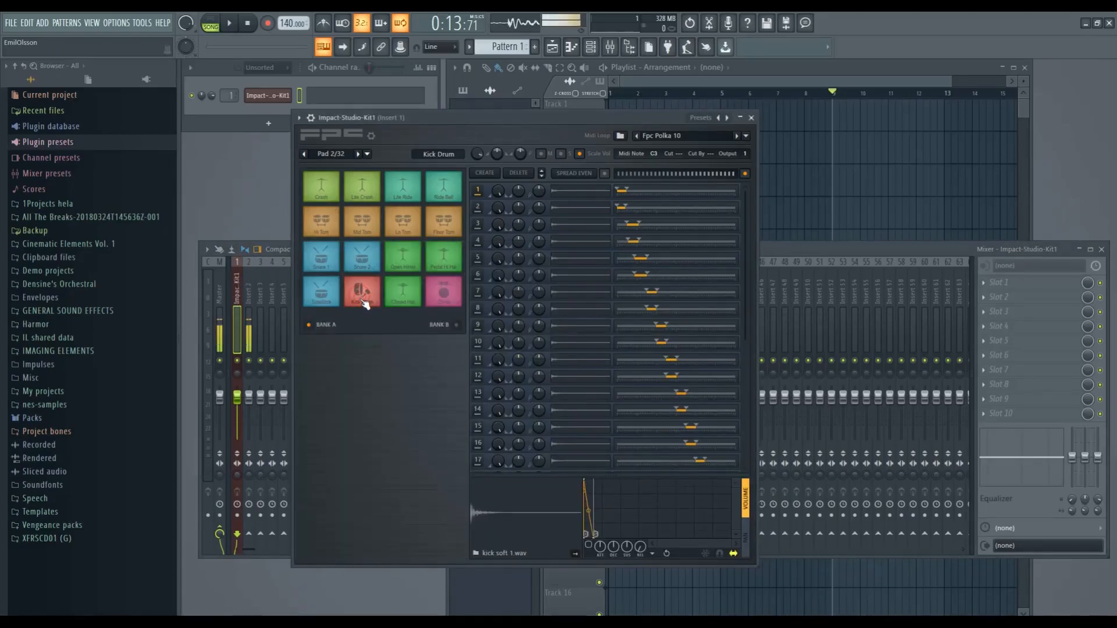
click(327, 271)
click(324, 274)
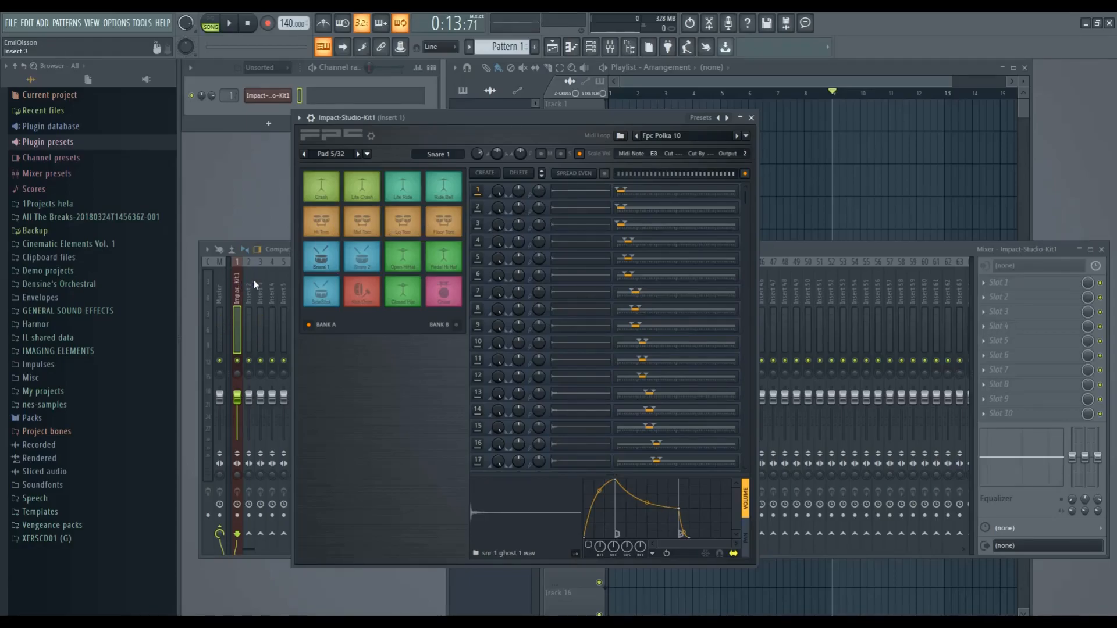
click(361, 256)
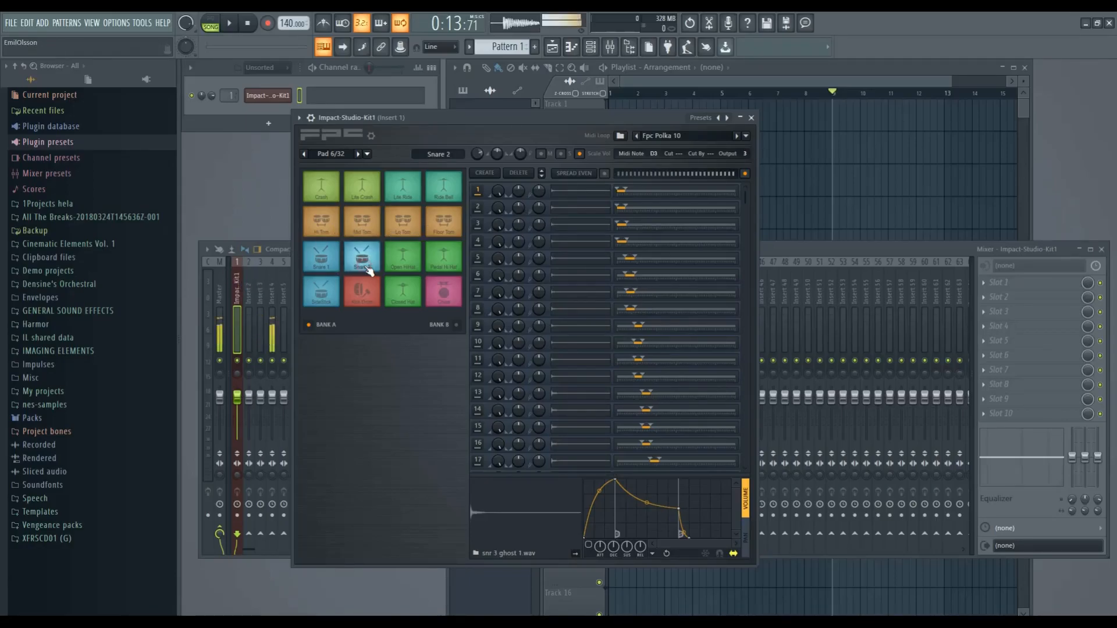
drag(492, 138, 641, 133)
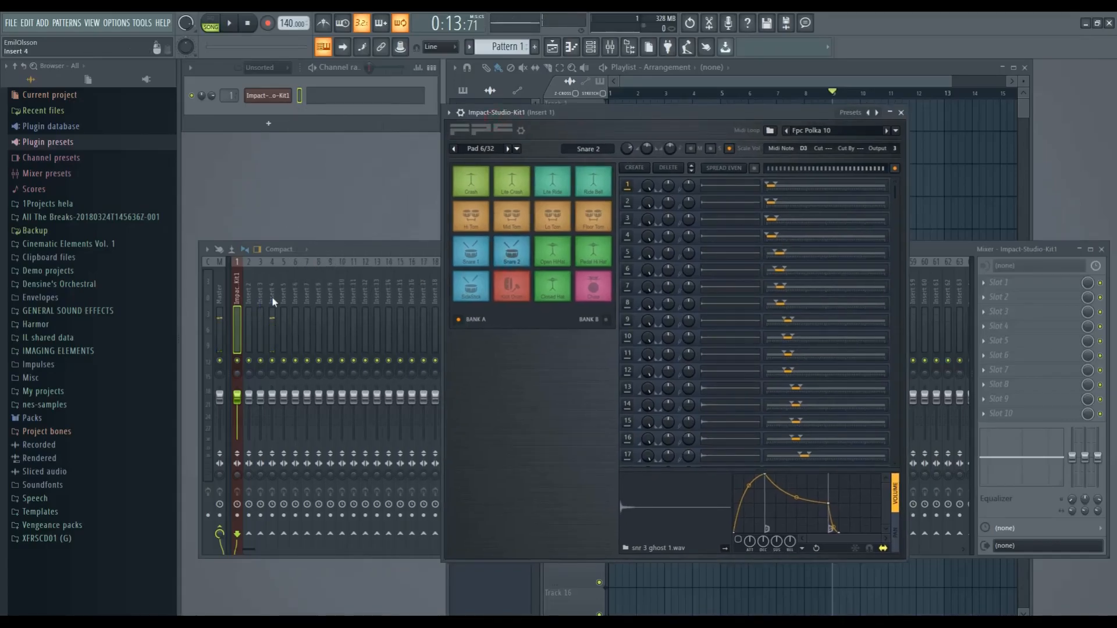
click(511, 247)
click(511, 230)
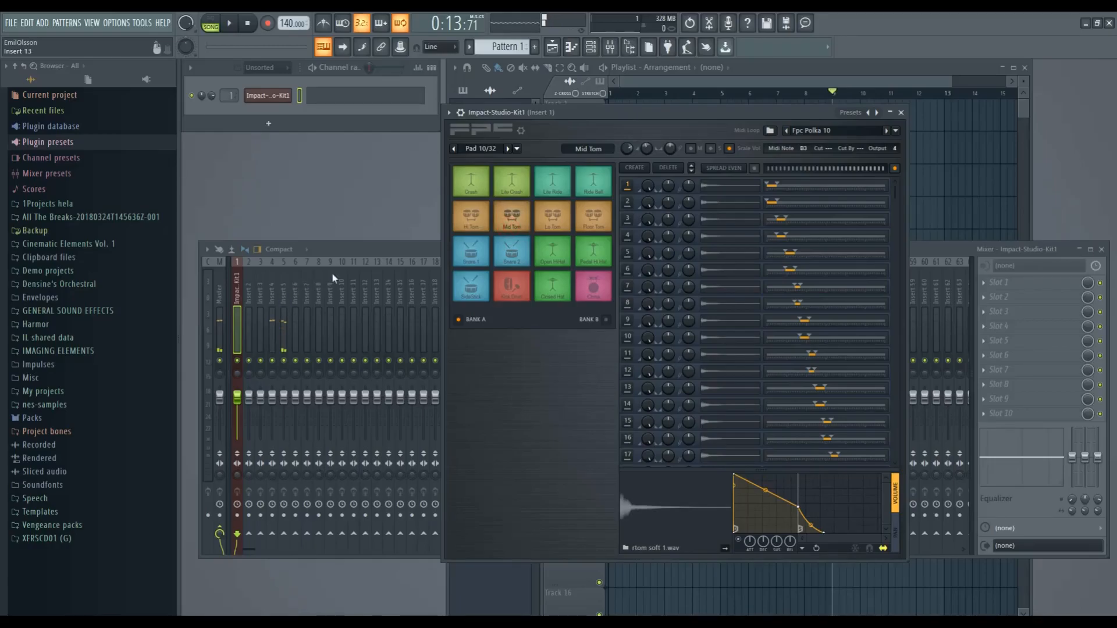
click(601, 229)
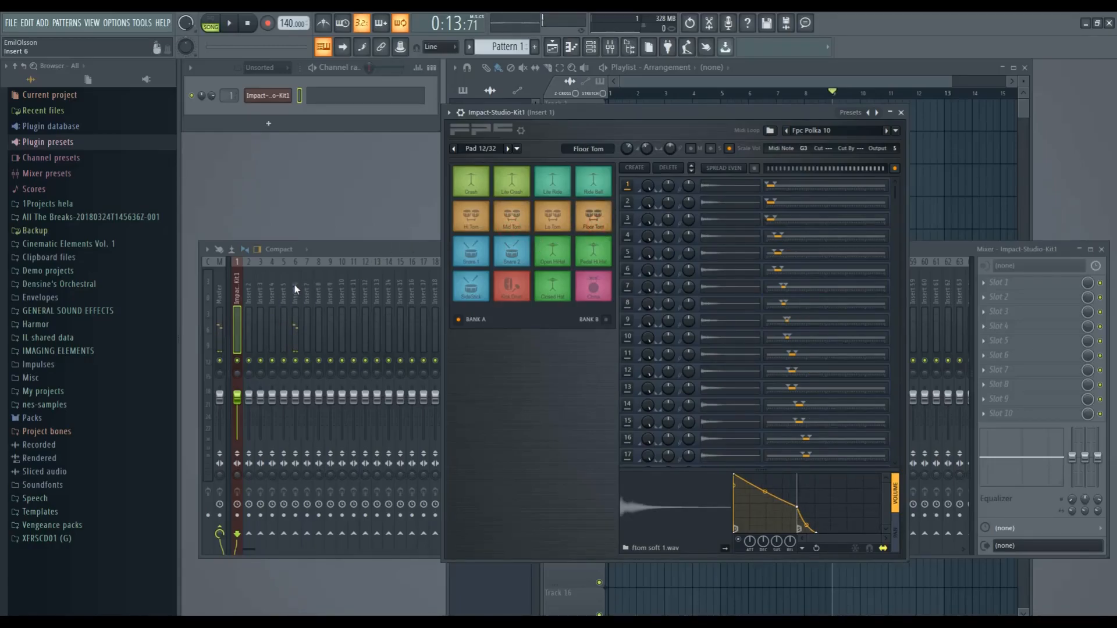
Route mixer inserts 2 through 6 exclusively into the Impact-Studio-Kit1 track
click(368, 249)
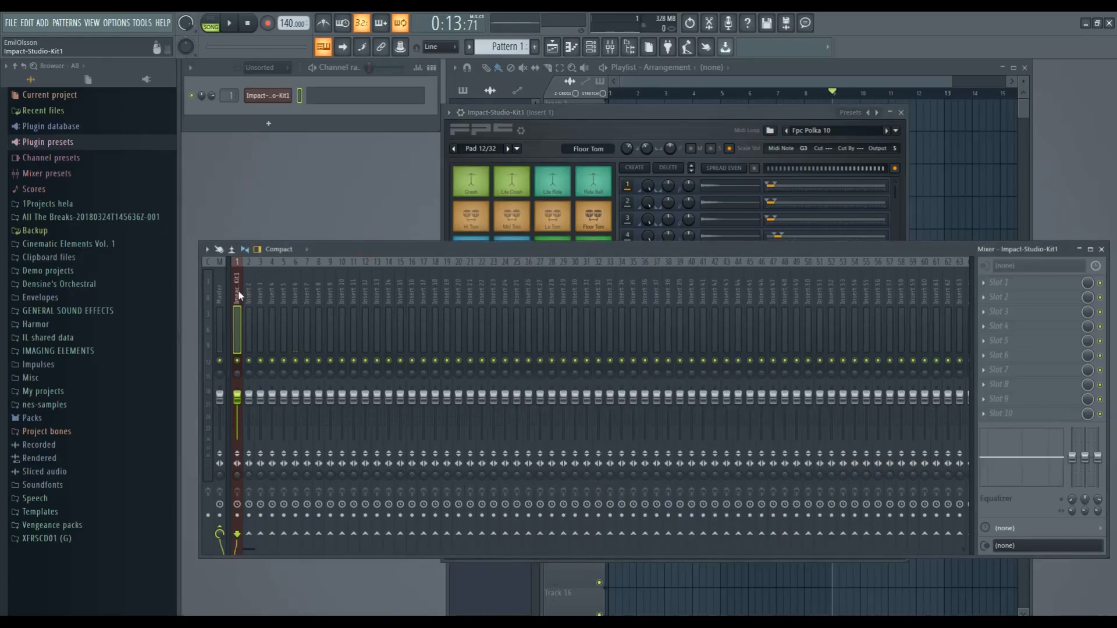
drag(248, 290, 296, 294)
right_click(238, 532)
click(269, 547)
Add Fruity Reeverb 2 to the first effect slot of the Impact-Studio-Kit1 track and load its Drum Room preset
click(1006, 282)
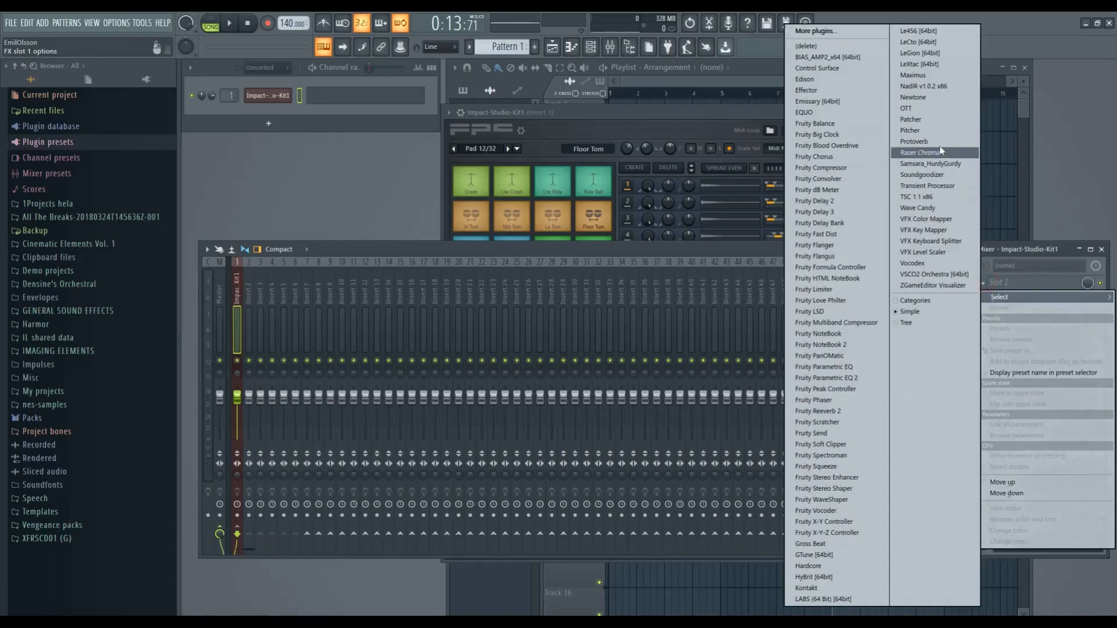
click(820, 413)
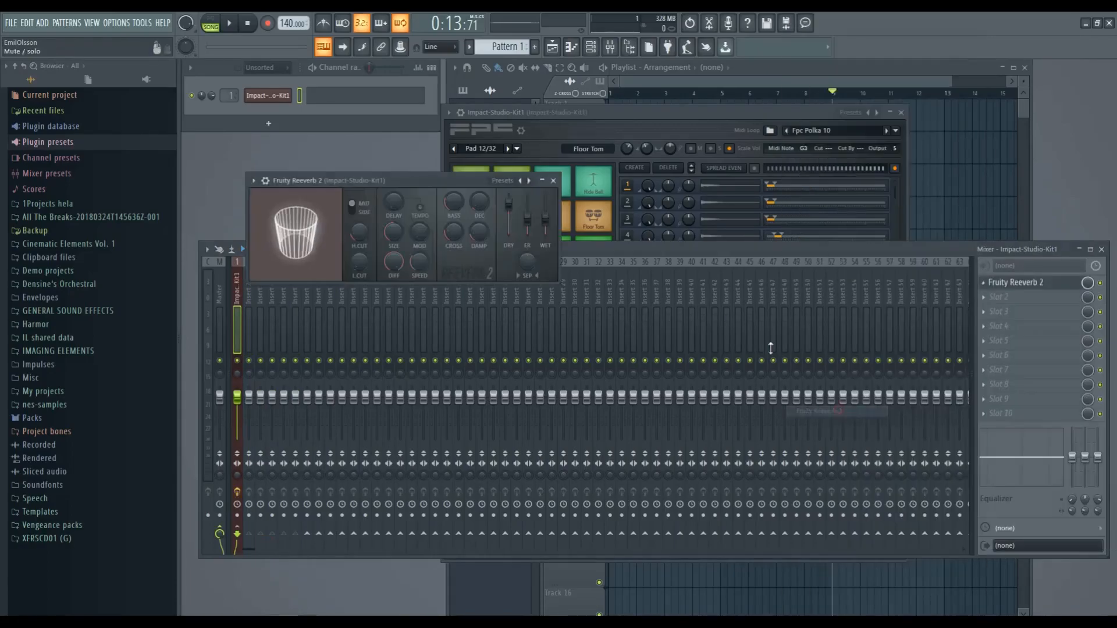
right_click(528, 182)
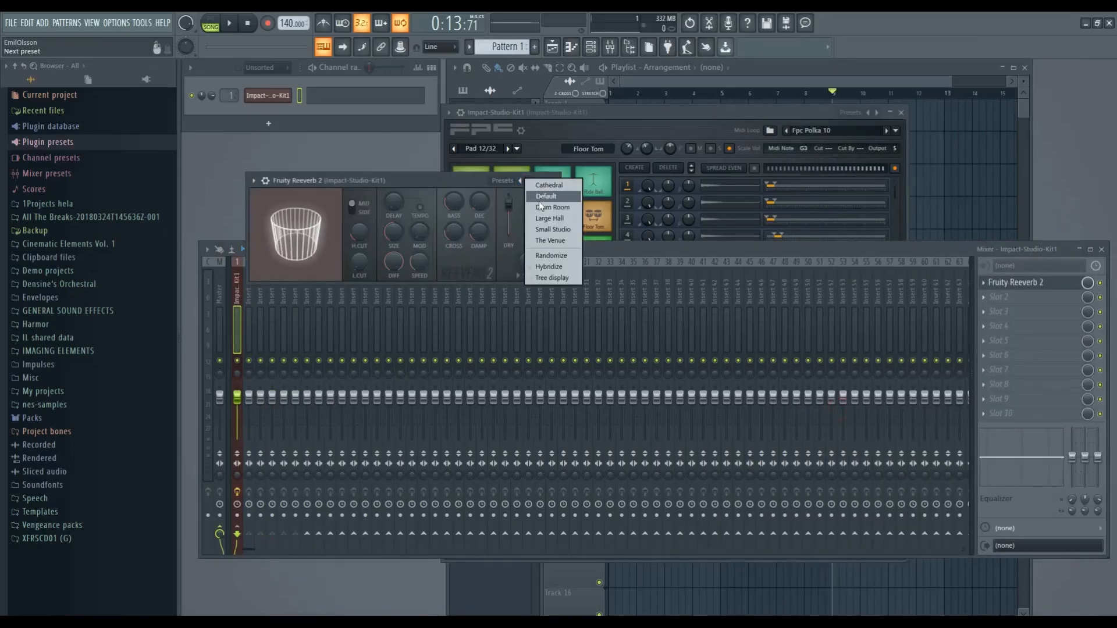
click(545, 207)
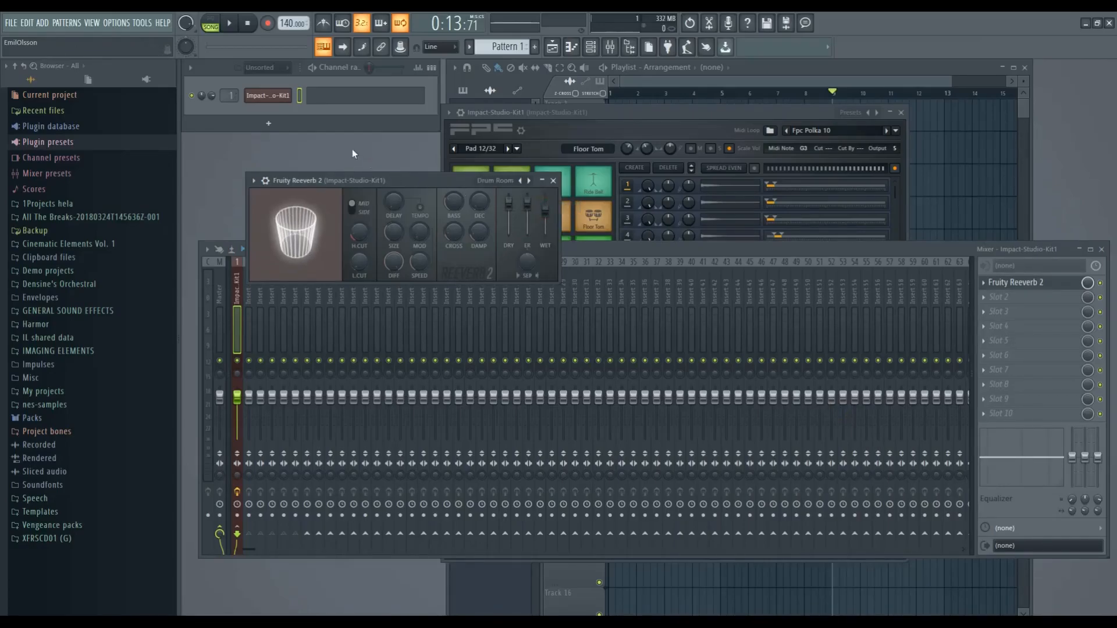
Write a one-bar beat for Impact-Studio-Kit1 in Pattern 1 using Kick Drum and Snare 2, ending on Mid Tom and Floor Tom hits
click(329, 103)
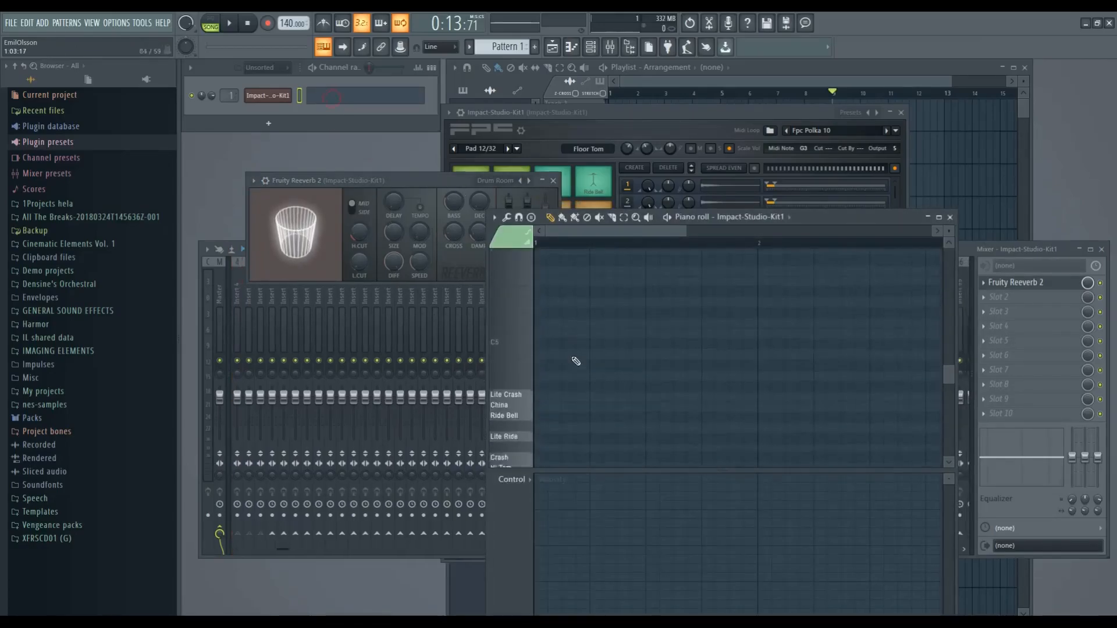
click(547, 343)
click(573, 344)
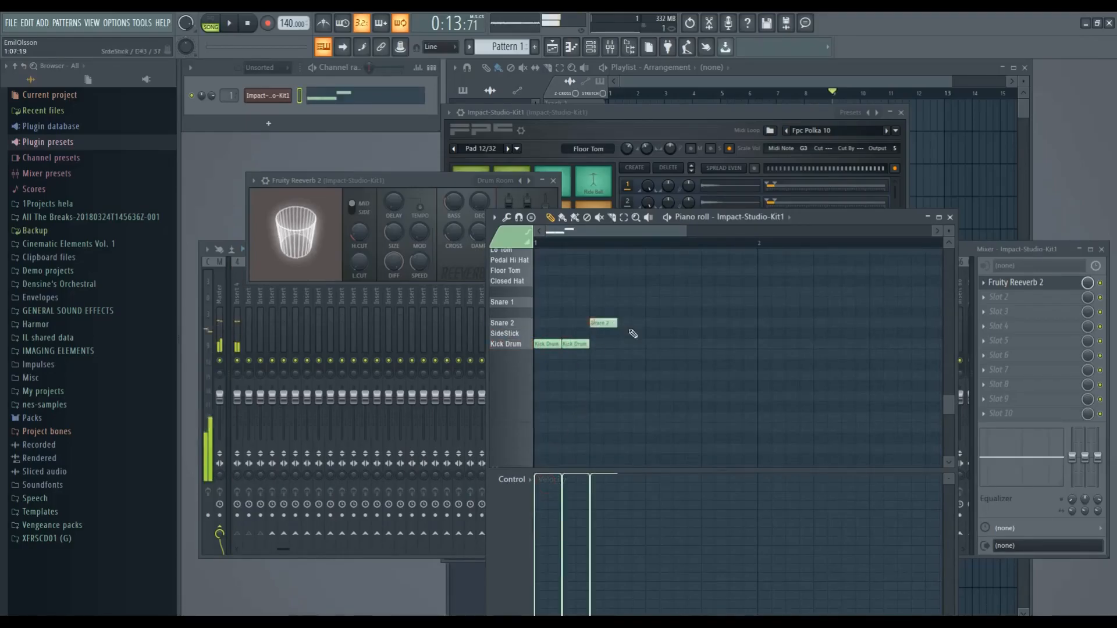
drag(704, 314, 704, 323)
scroll(703, 323, up, 1)
click(736, 260)
click(747, 302)
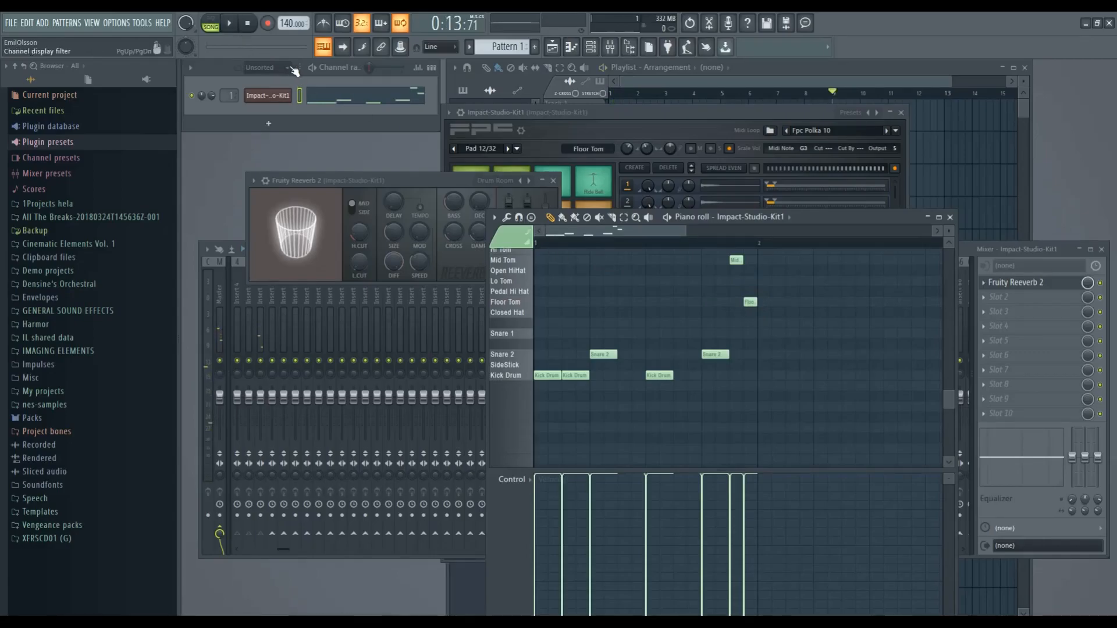
Play Pattern 1 and check in the mixer that the drum inserts feed the Impact-Studio-Kit1 track
key(space)
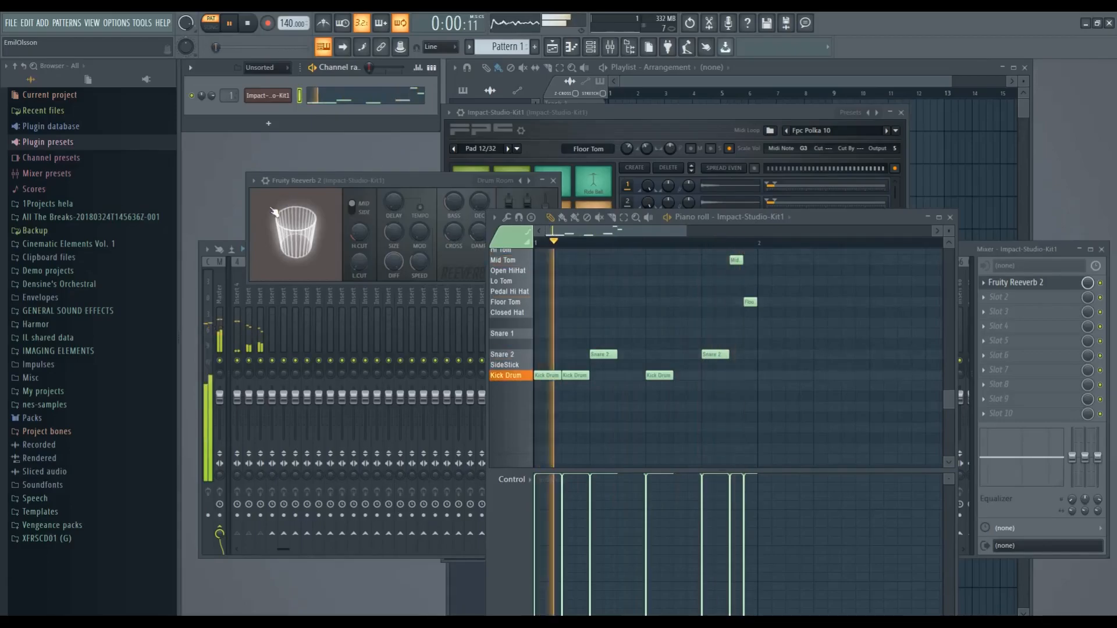
click(198, 295)
drag(287, 548, 246, 549)
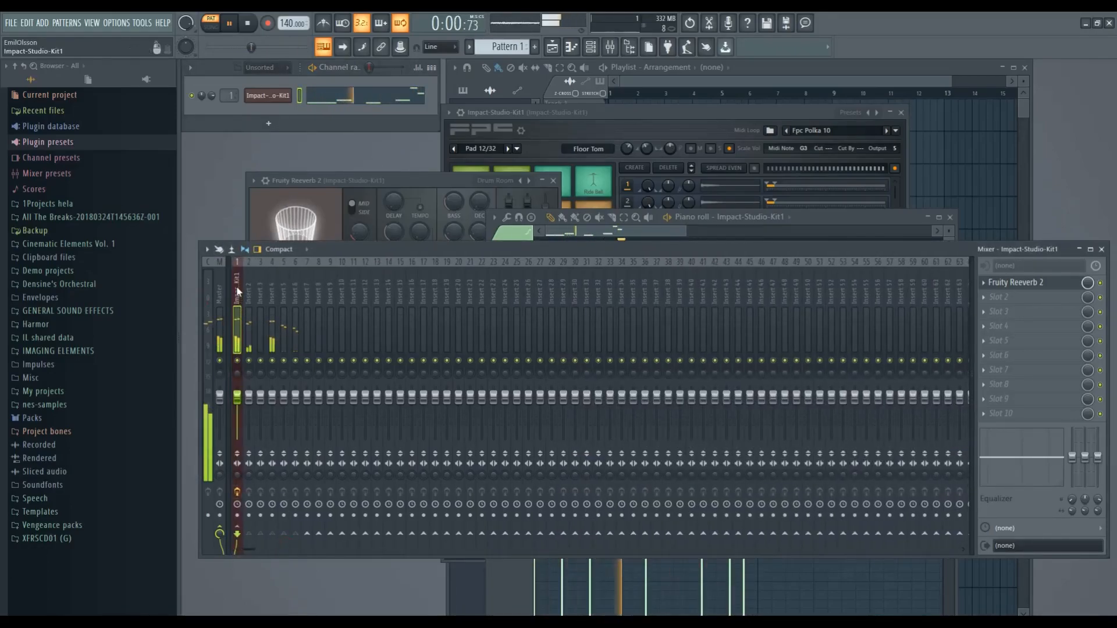
key(space)
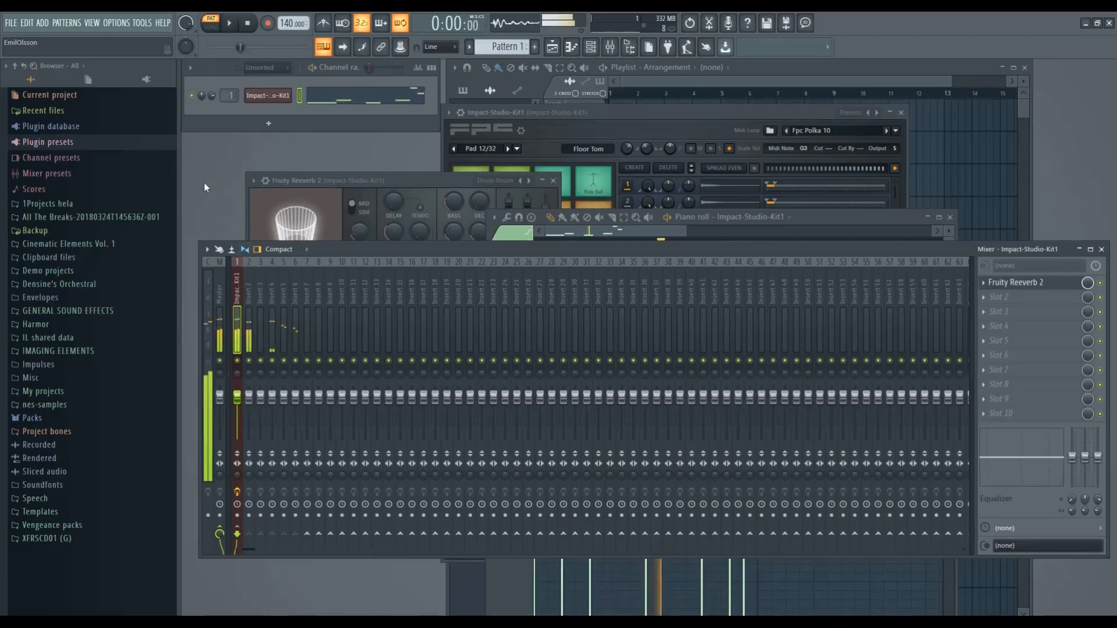
Create Pattern 2 and fill about one bar with short Kick Drum notes whose velocities rise from very low to maximum
click(376, 96)
click(534, 47)
click(342, 97)
click(342, 96)
click(540, 375)
click(555, 375)
drag(567, 375, 760, 374)
key(ctrl+a)
drag(535, 608, 759, 474)
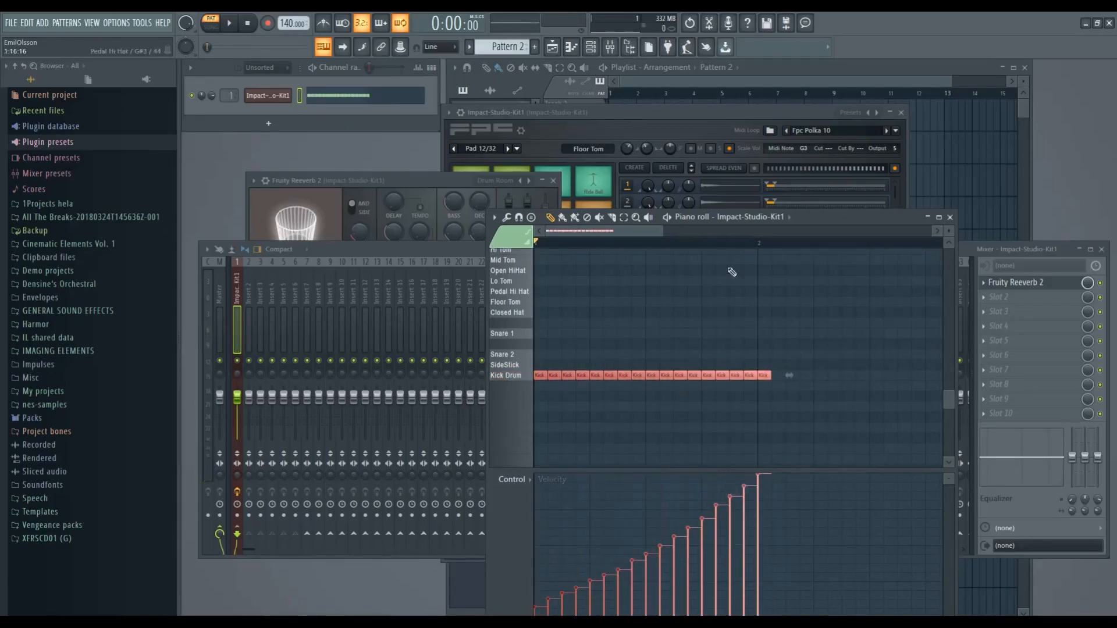
Copy the Kick Drum velocity ramp further along Pattern 2 onto Snare 2, Snare 1, Mid Tom and Lo Tom
scroll(818, 366, down, 4)
mouse_move(551, 375)
mouse_down()
mouse_move(690, 352)
mouse_move(679, 354)
mouse_up()
drag(698, 353, 826, 332)
mouse_move(809, 333)
mouse_down()
mouse_move(950, 309)
mouse_move(866, 275)
mouse_up()
scroll(864, 276, right, 3)
drag(715, 271, 845, 292)
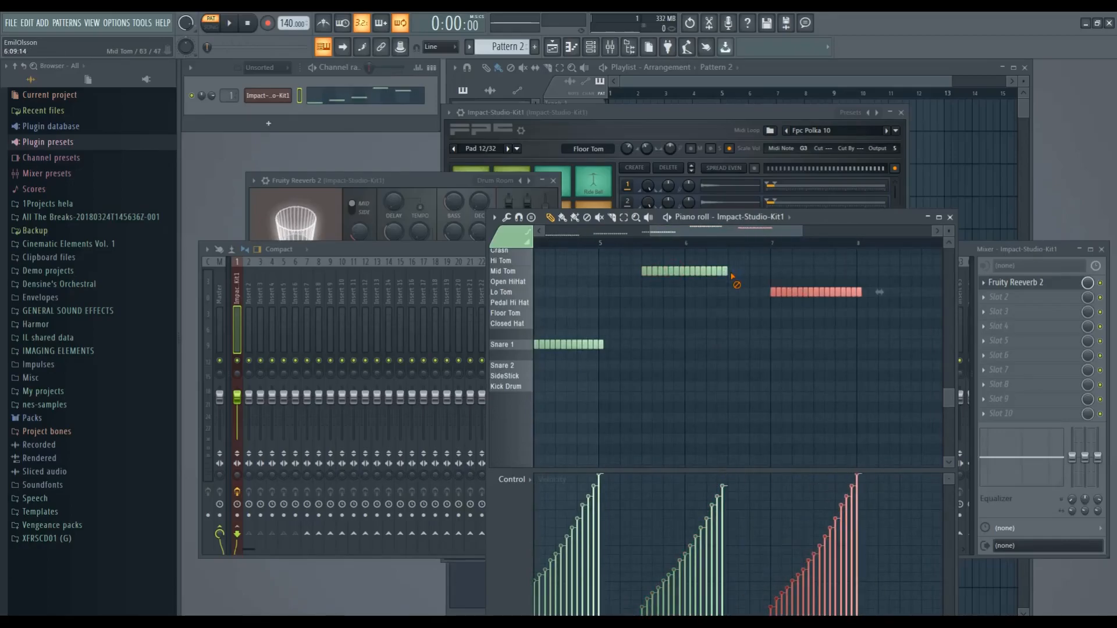
Play Pattern 2 from the start and listen to the velocity ramps of each drum
drag(684, 233, 526, 246)
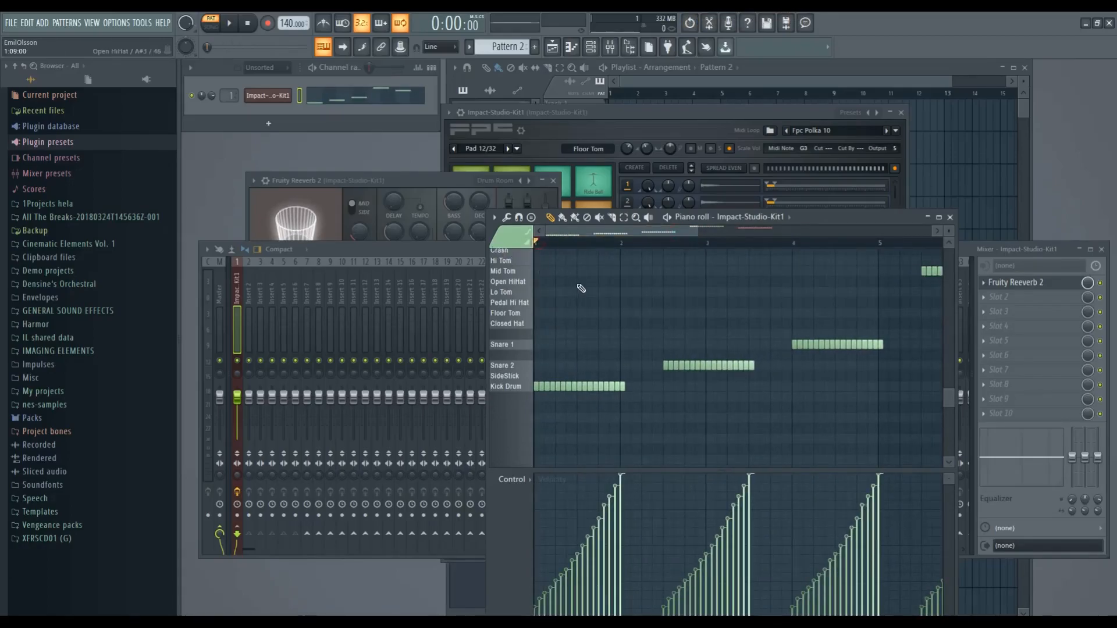
key(space)
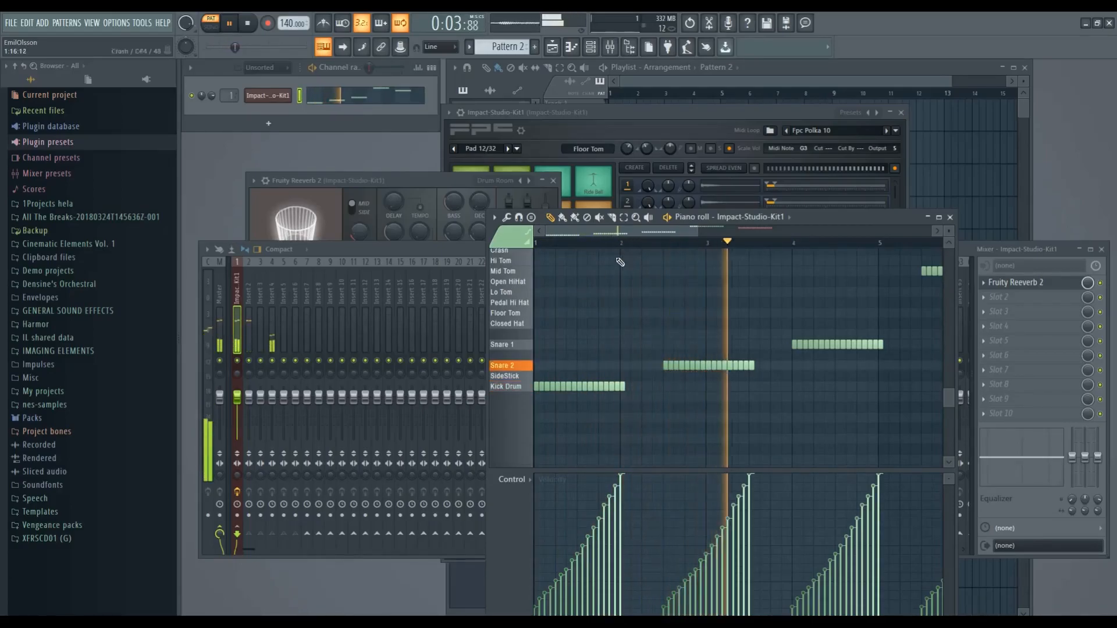
drag(633, 230, 775, 239)
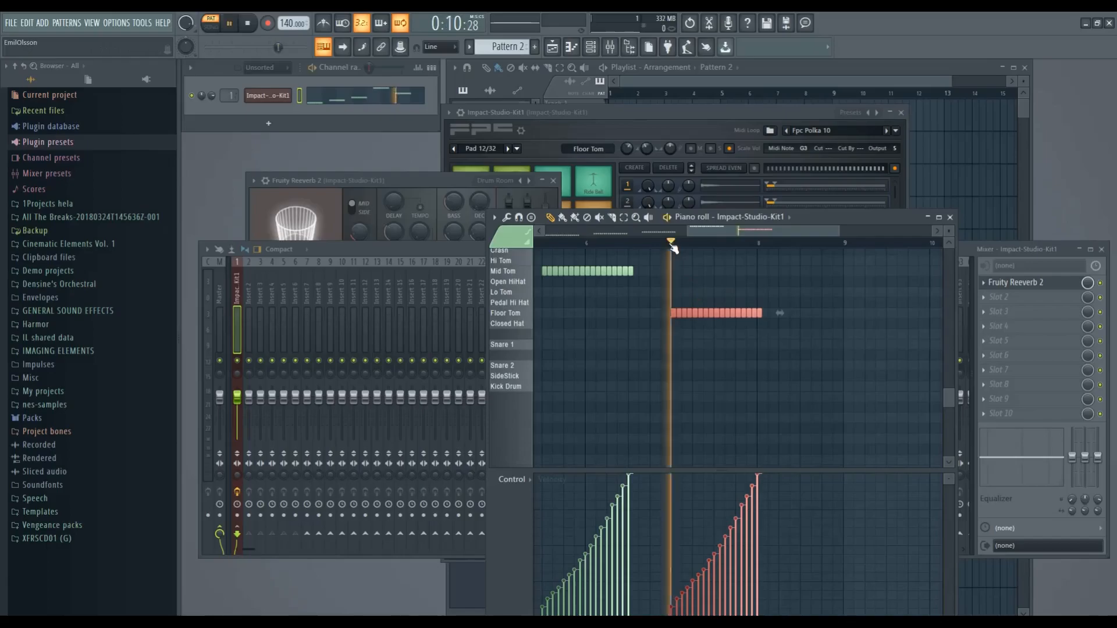
key(space)
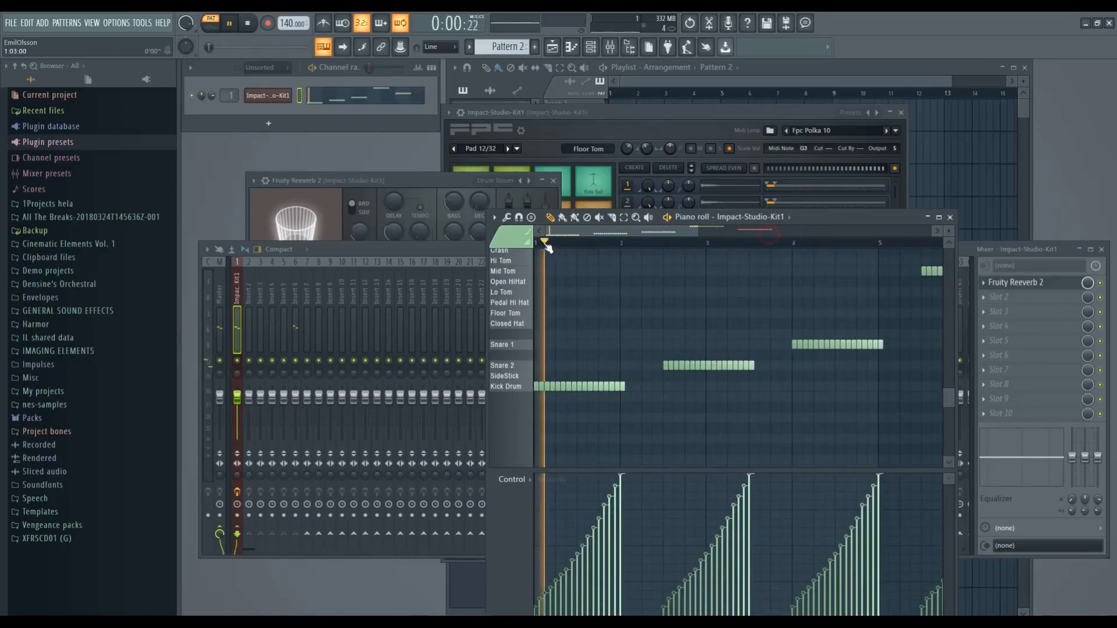
Loop the last three Kick Drum notes of the ramp in Pattern 2 and listen to the loudest hits
click(610, 243)
key(space)
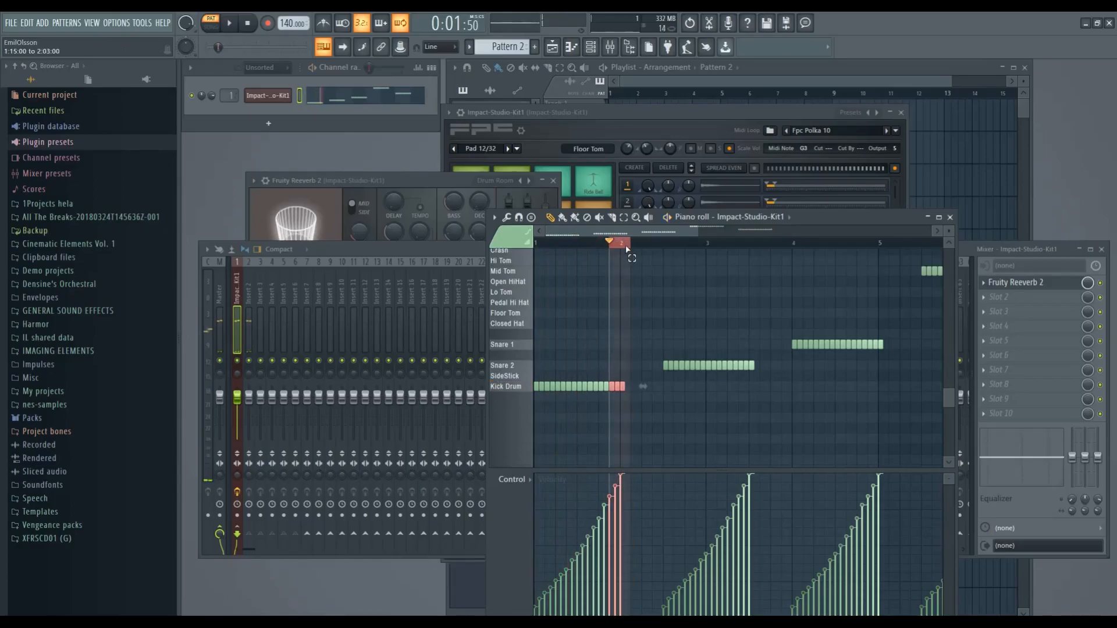
key(space)
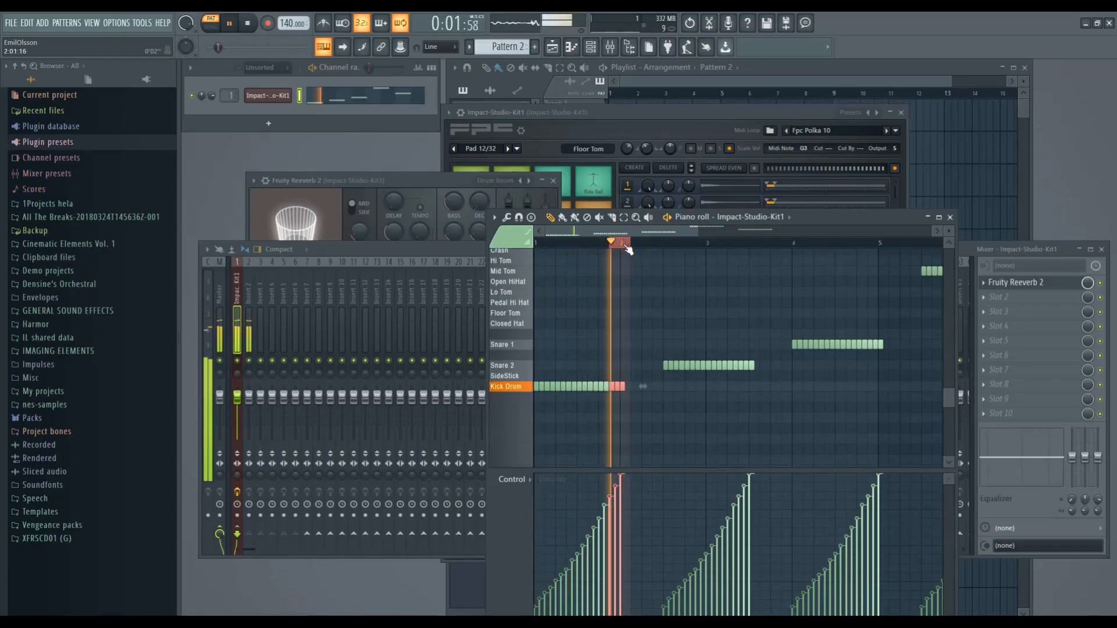
key(space)
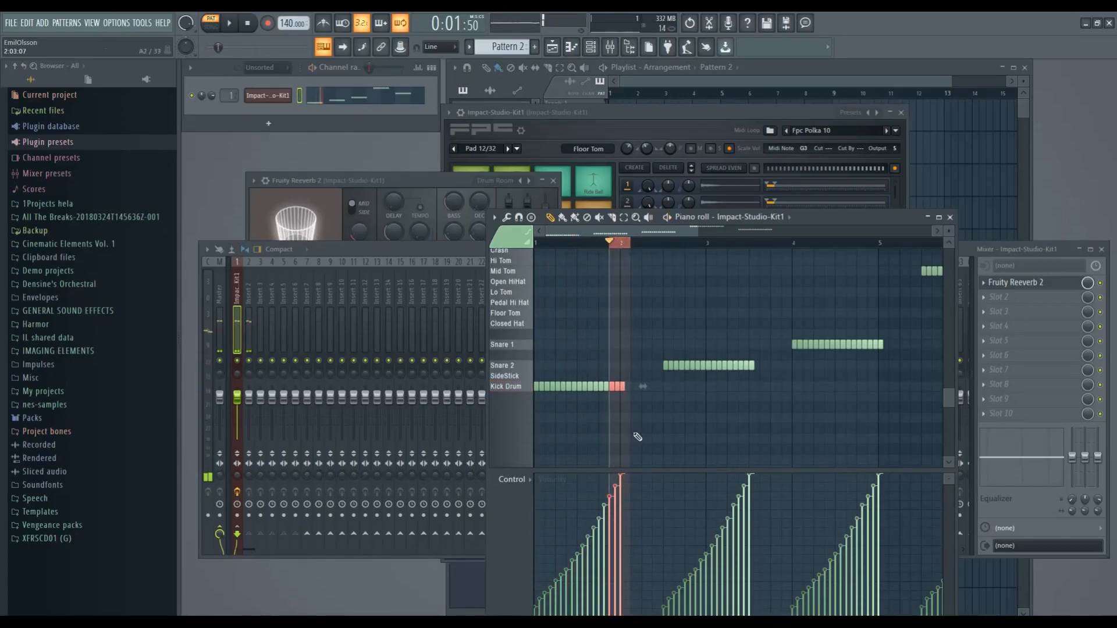
key(space)
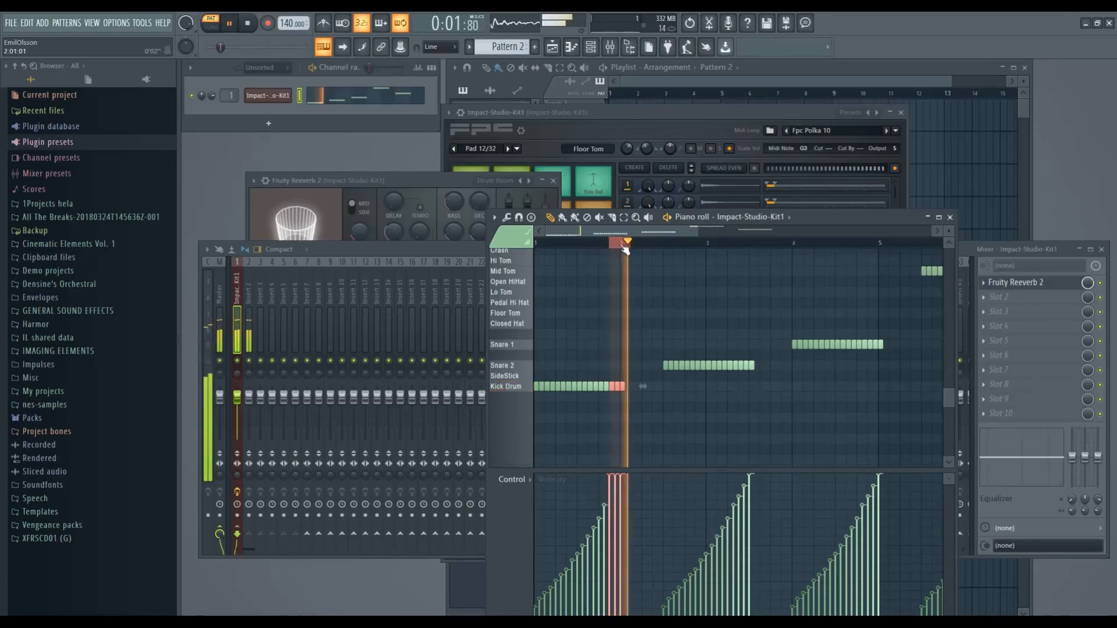
key(space)
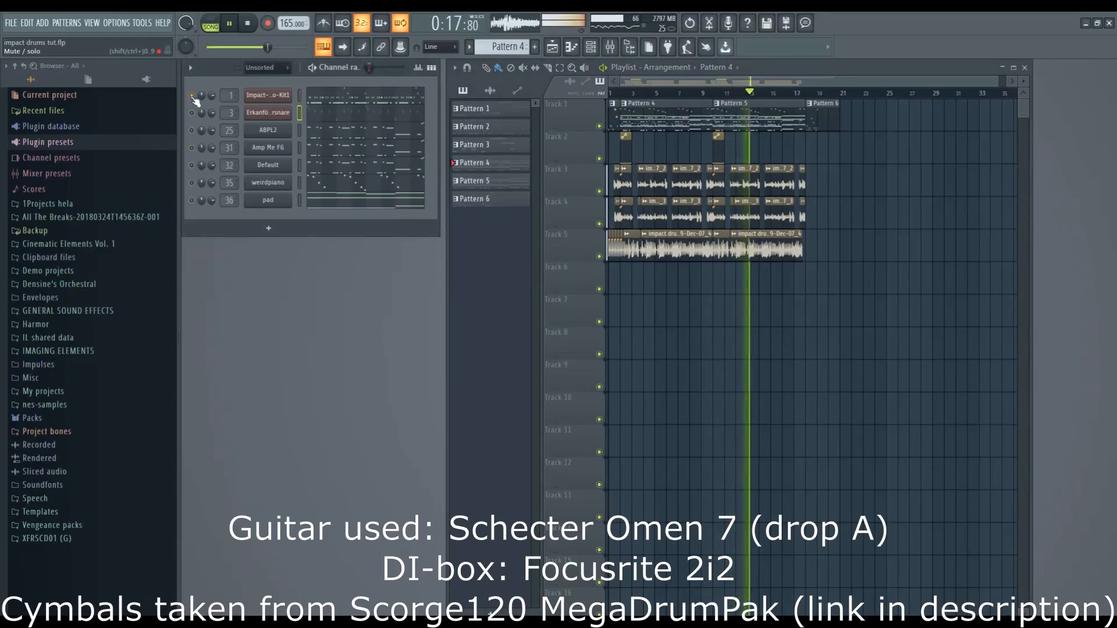
Play the demo arrangement's drums from Pattern 5, review its Impact-Studio-Kit1 notes in the piano roll, and close it
click(716, 94)
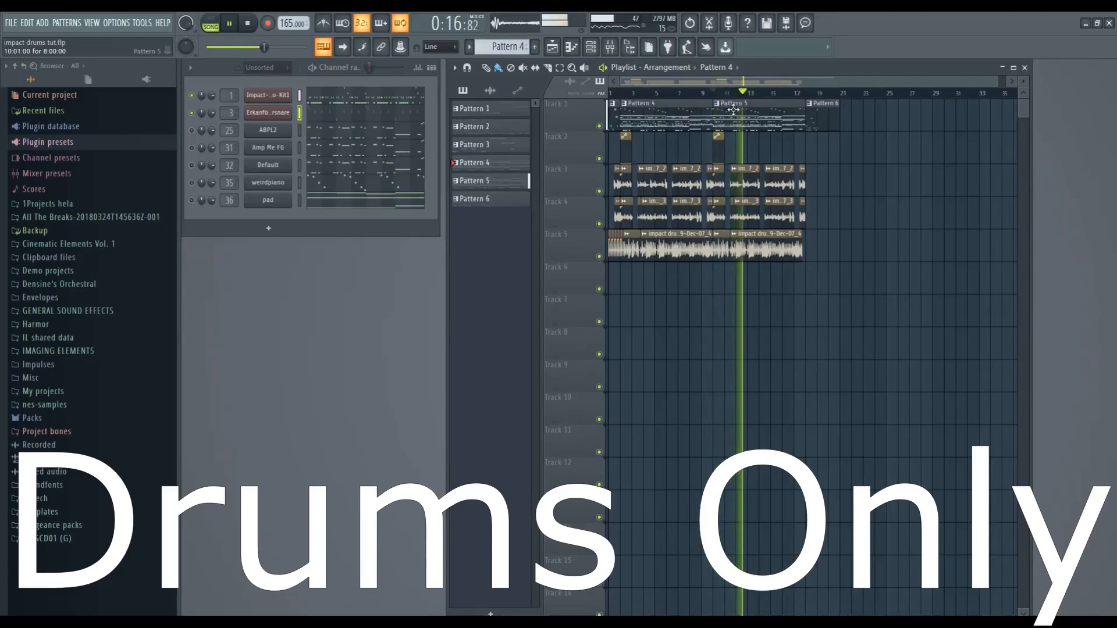
click(739, 110)
click(371, 101)
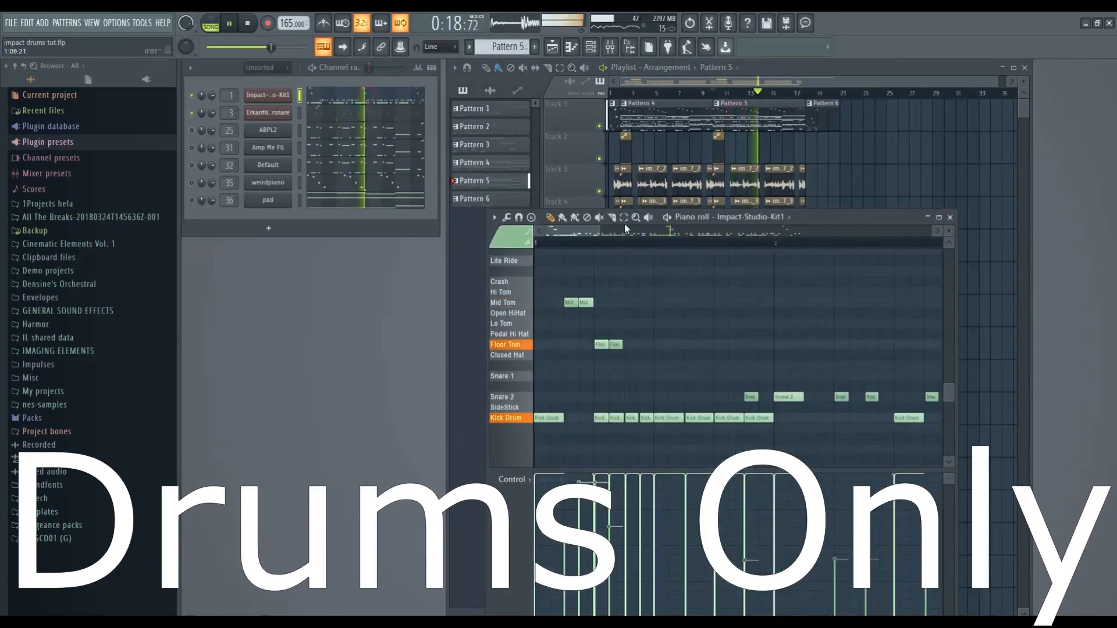
drag(603, 231, 823, 233)
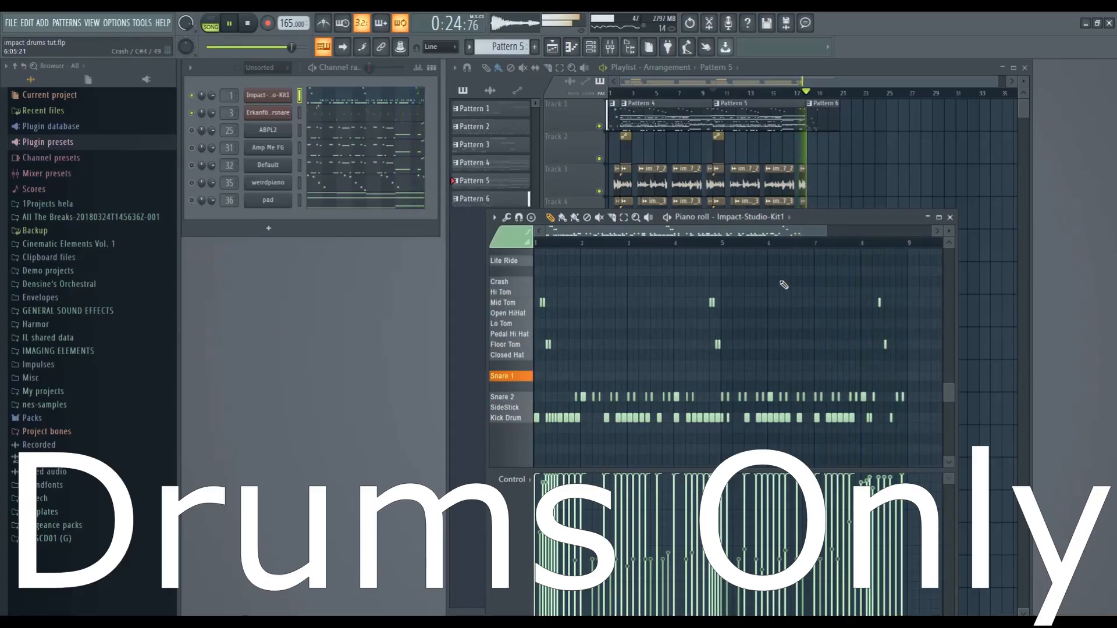
click(950, 217)
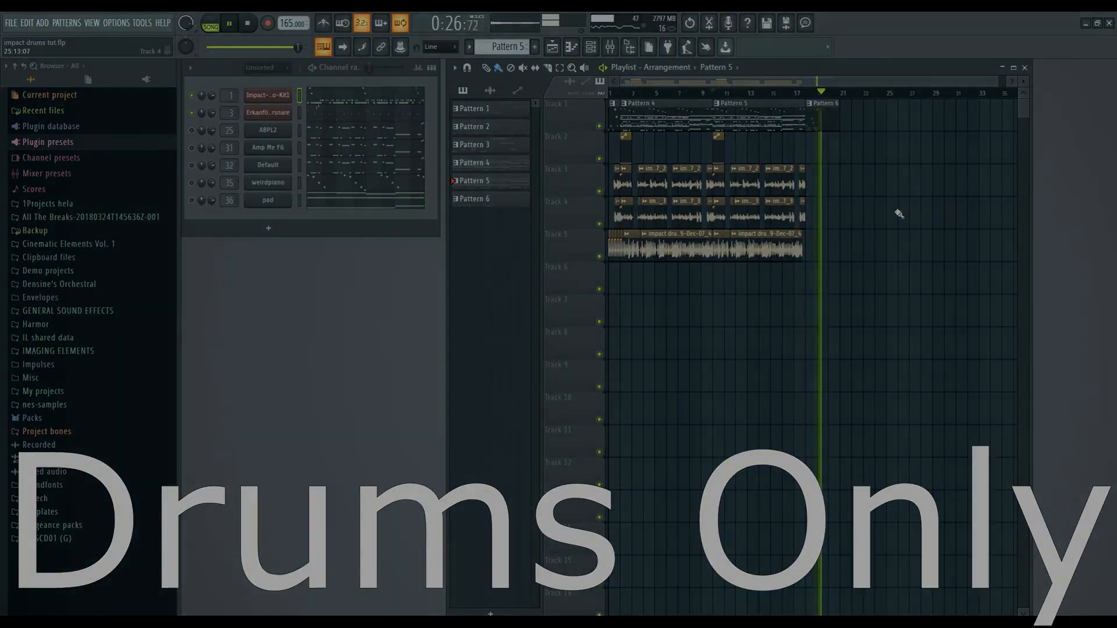